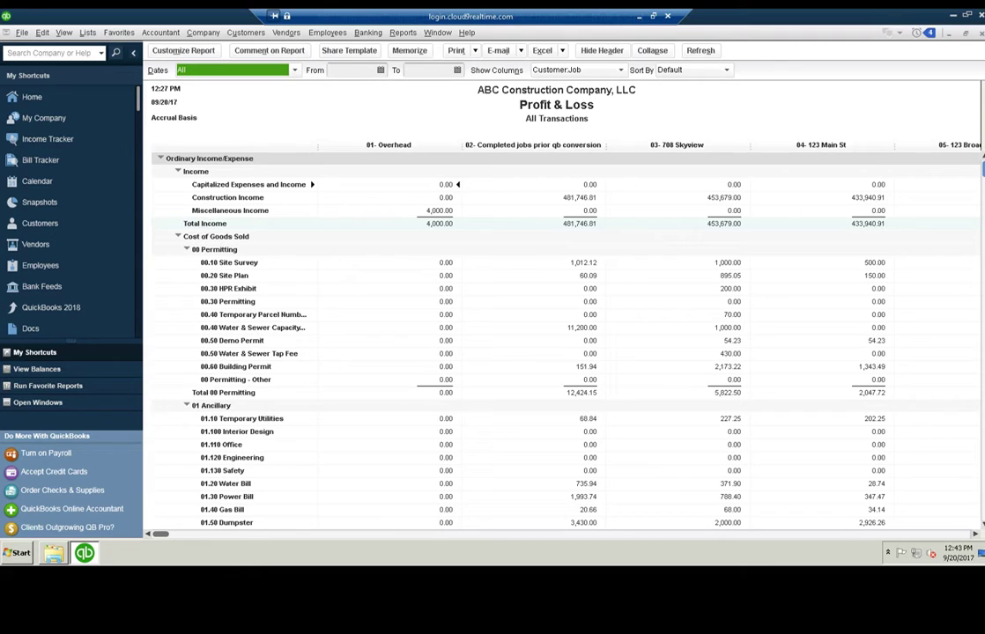
Start a new vendor bill and mark its first expense line as Billable
{"action": "left_click", "coordinate": [369, 33]}
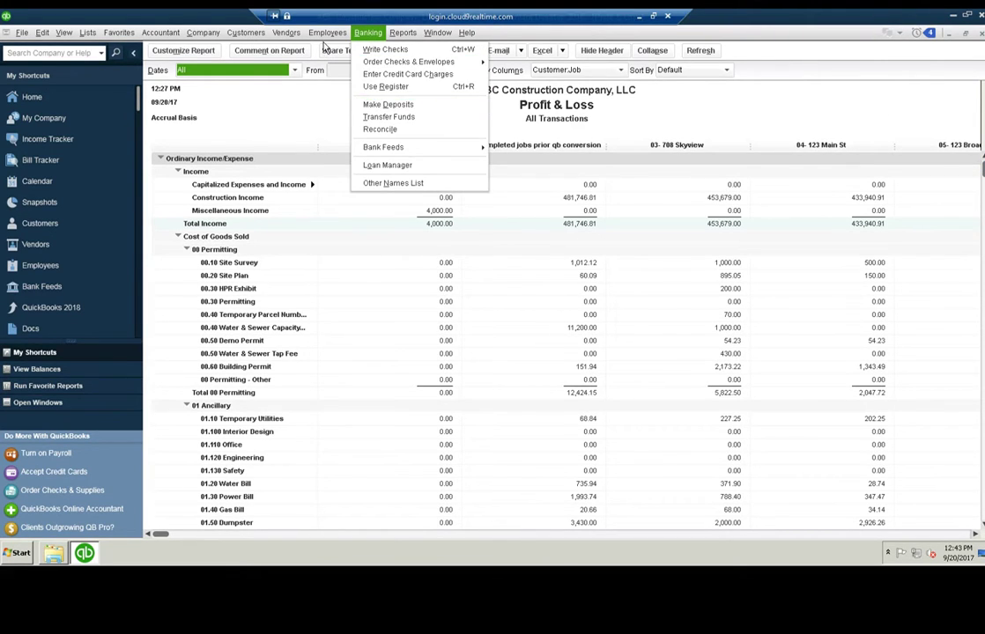
{"action": "mouse_move", "coordinate": [275, 29]}
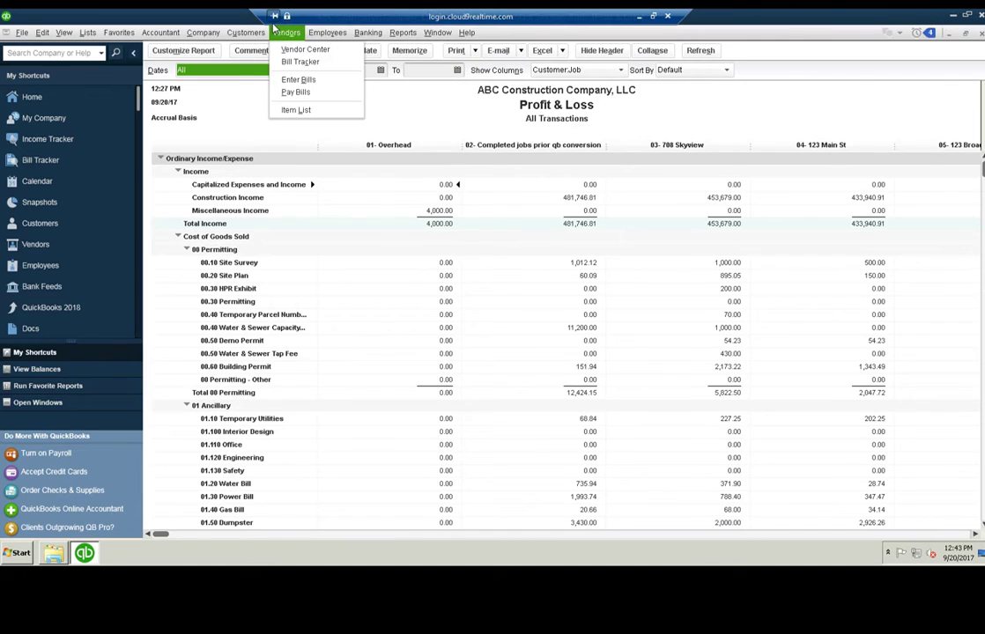
{"action": "left_click", "coordinate": [294, 79]}
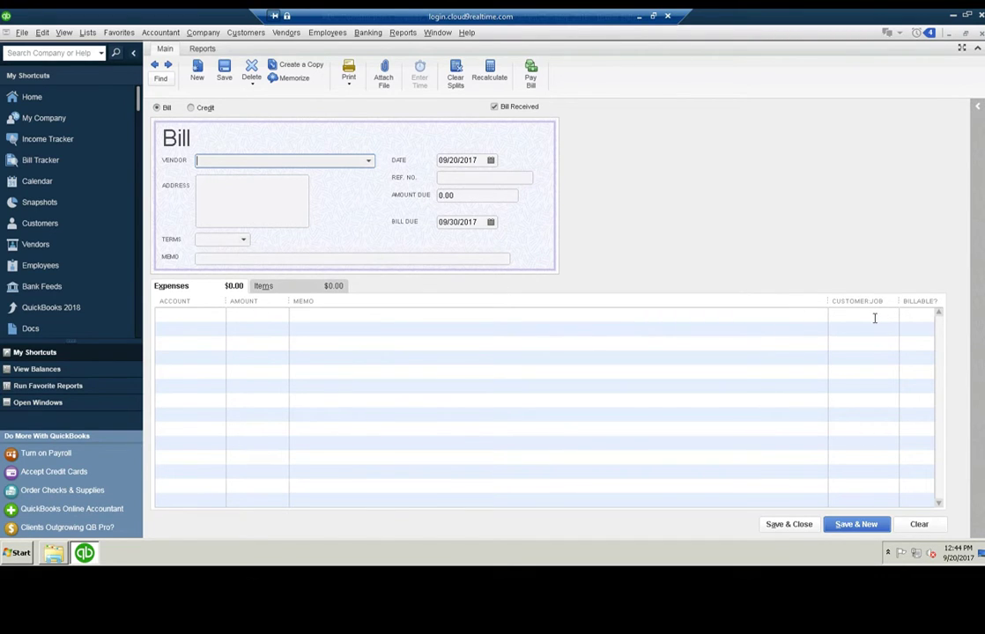
{"action": "left_click", "coordinate": [920, 315]}
Close the bill and scroll the Profit & Loss columns across to 98- Equipment Use
{"action": "left_click", "coordinate": [978, 45]}
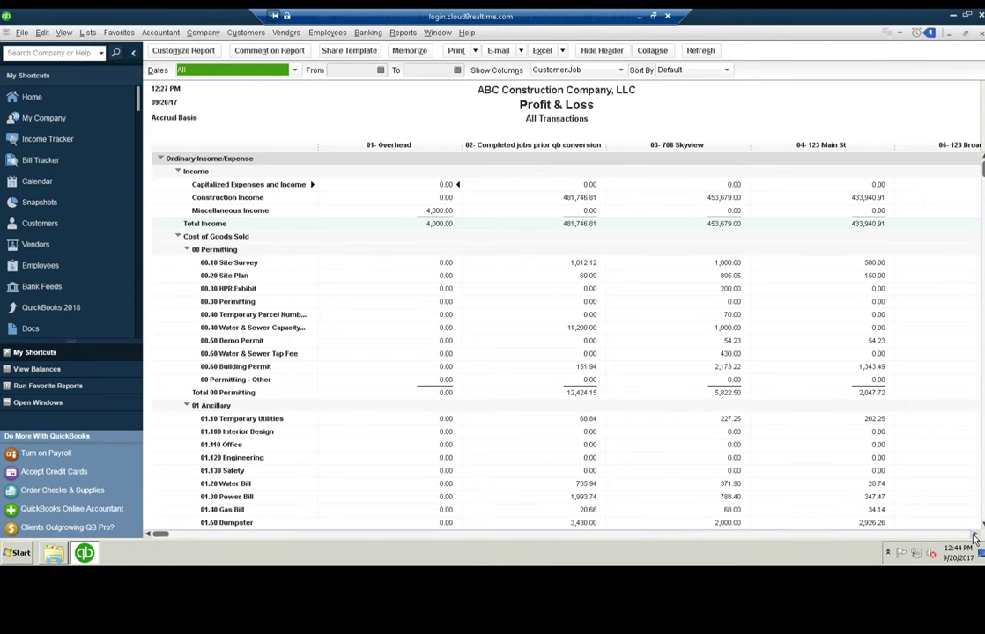
{"action": "left_click_drag", "start_coordinate": [974, 536], "coordinate": [975, 536]}
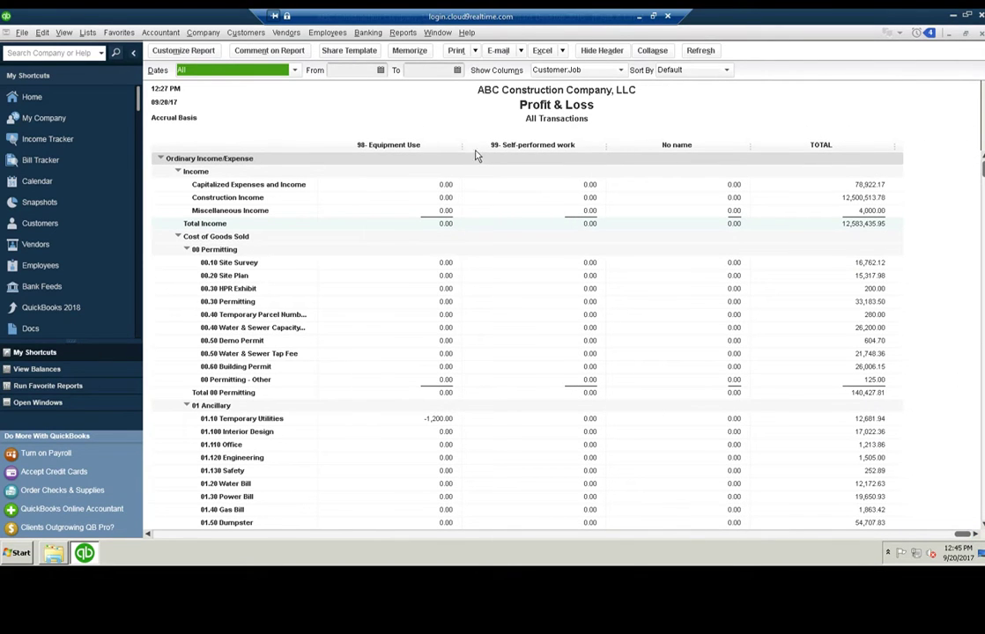
{"action": "left_click", "coordinate": [150, 535]}
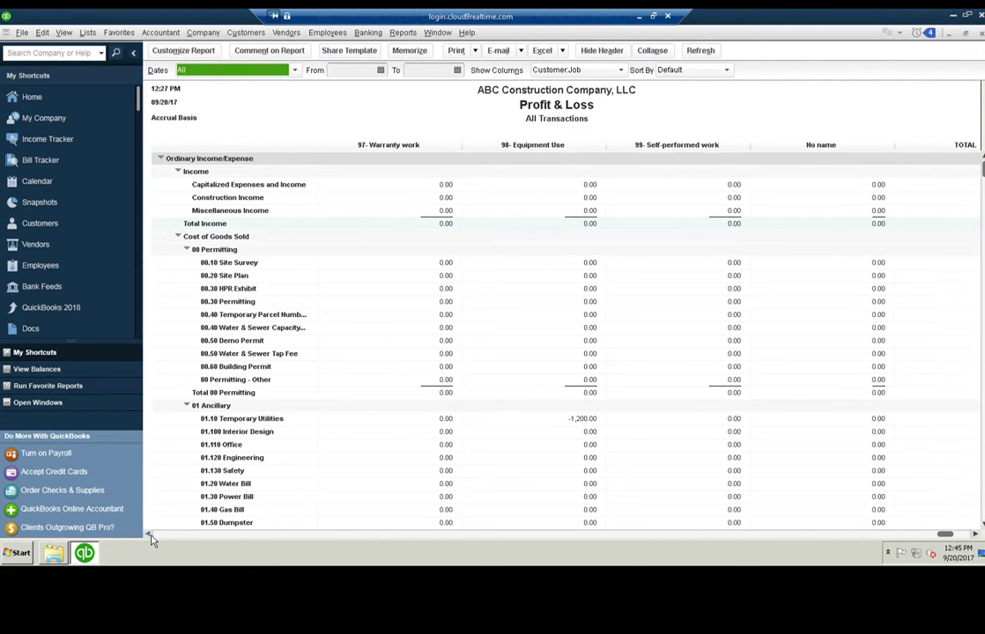
{"action": "left_click", "coordinate": [150, 534]}
{"action": "left_click", "coordinate": [150, 534]}
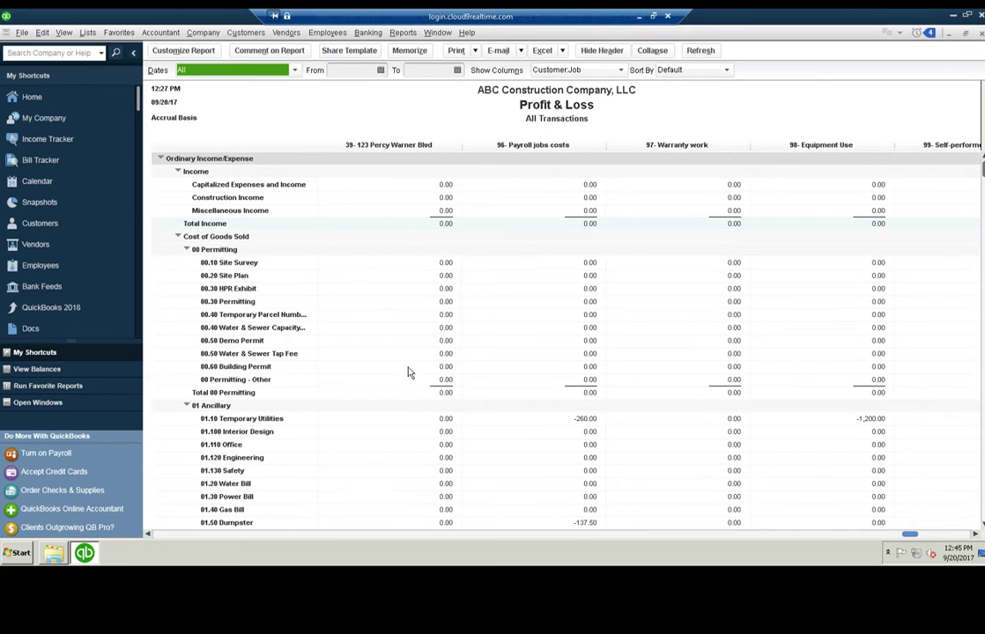
Scroll the report down to the Site Work and Foundation totals
{"action": "left_click", "coordinate": [878, 319]}
{"action": "scroll", "coordinate": [874, 353], "scroll_direction": "down", "scroll_amount": 2}
{"action": "scroll", "coordinate": [877, 343], "scroll_direction": "down", "scroll_amount": 4}
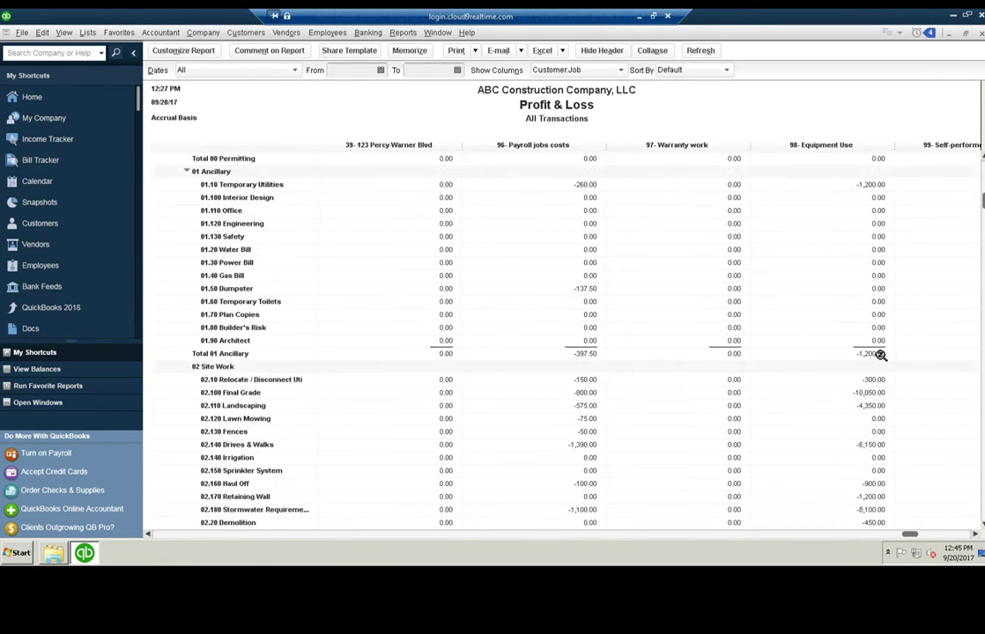
{"action": "scroll", "coordinate": [880, 356], "scroll_direction": "down", "scroll_amount": 1}
{"action": "scroll", "coordinate": [881, 358], "scroll_direction": "down", "scroll_amount": 8}
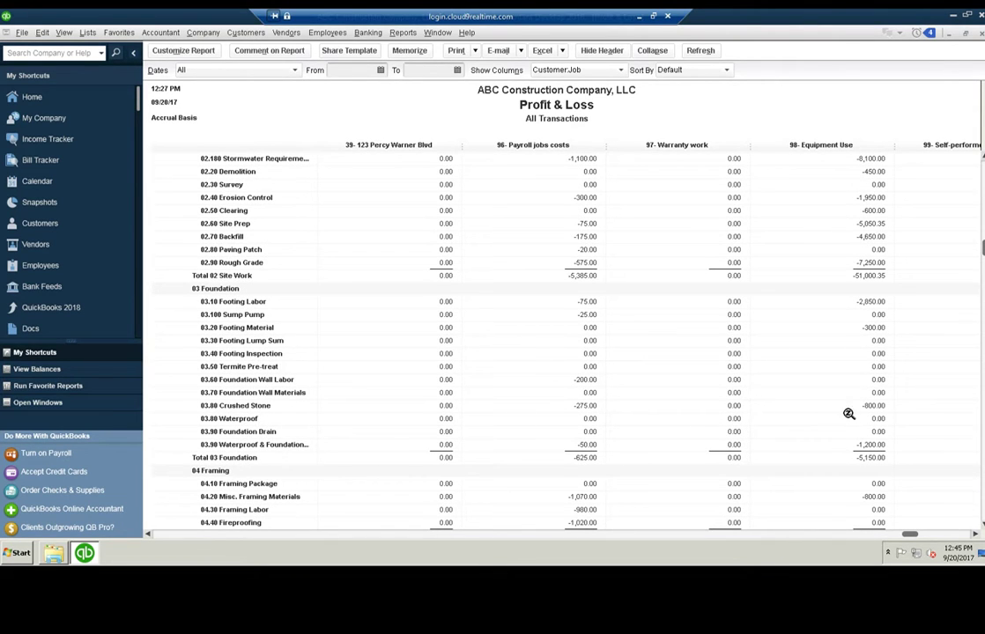
Drill into Crushed Stone Equipment Use and review the 03/16/2017 check's 300.00 and -300.00 lines
{"action": "double_click", "coordinate": [878, 406]}
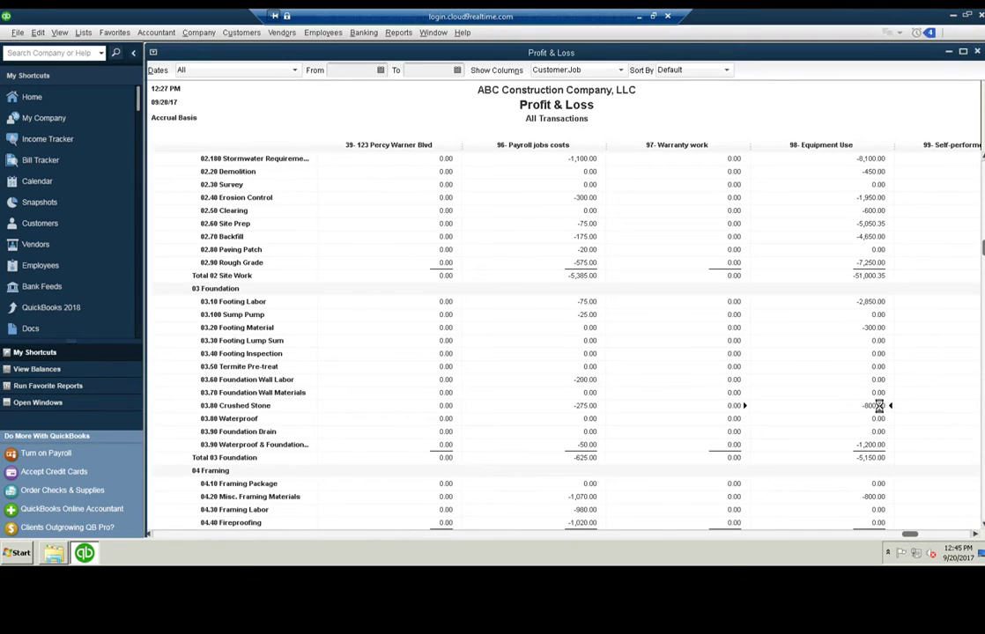
{"action": "double_click", "coordinate": [633, 171]}
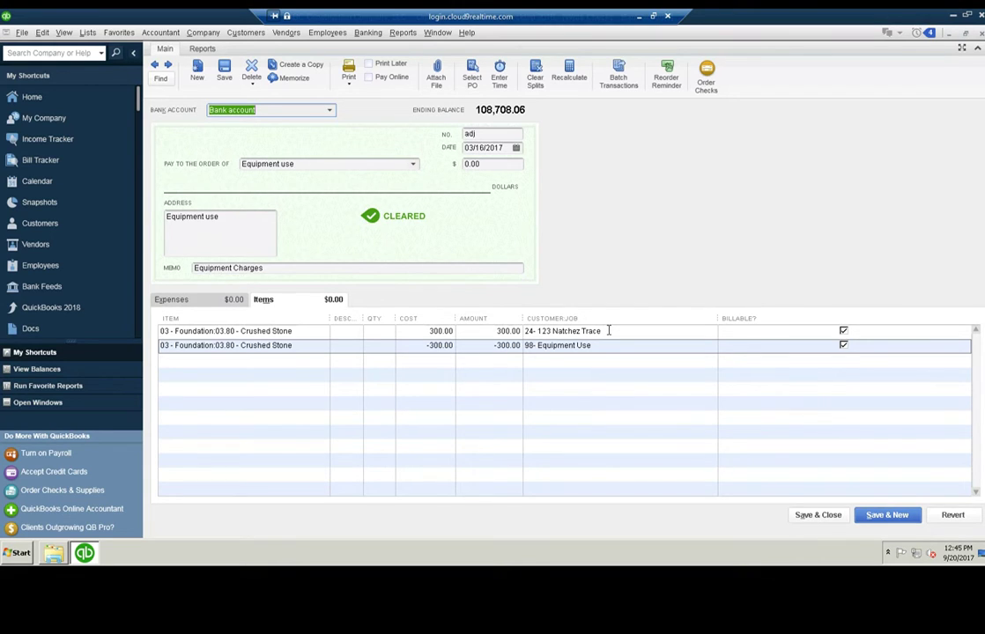
{"action": "left_click", "coordinate": [301, 330]}
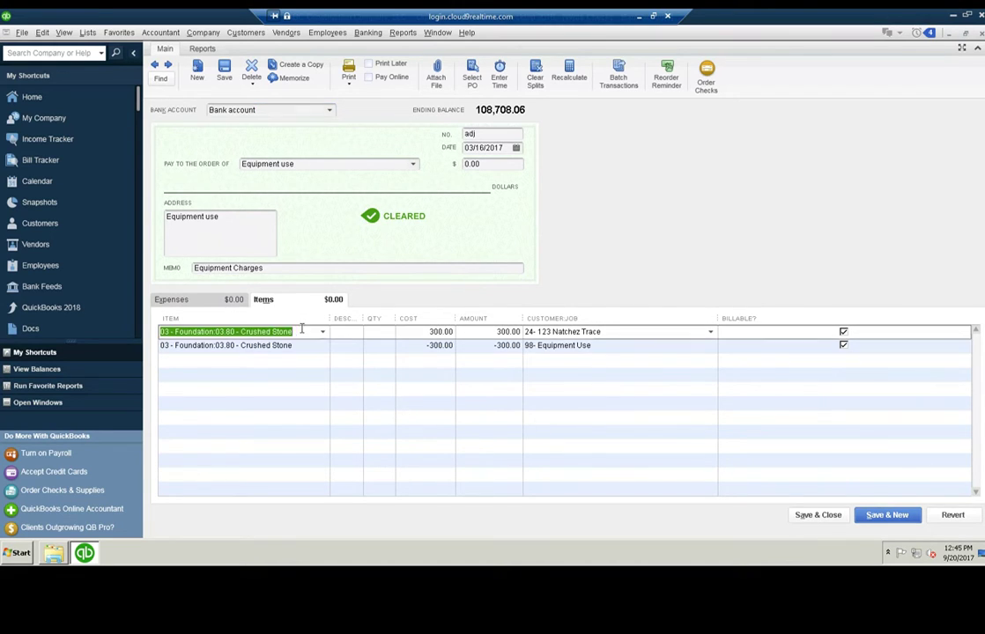
{"action": "left_click", "coordinate": [498, 331]}
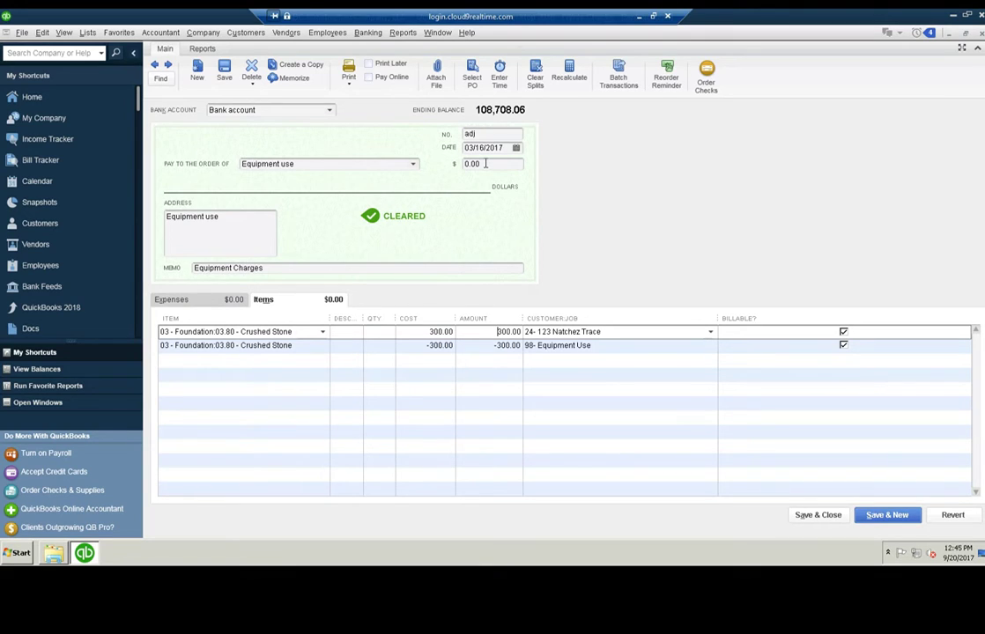
{"action": "left_click", "coordinate": [480, 164]}
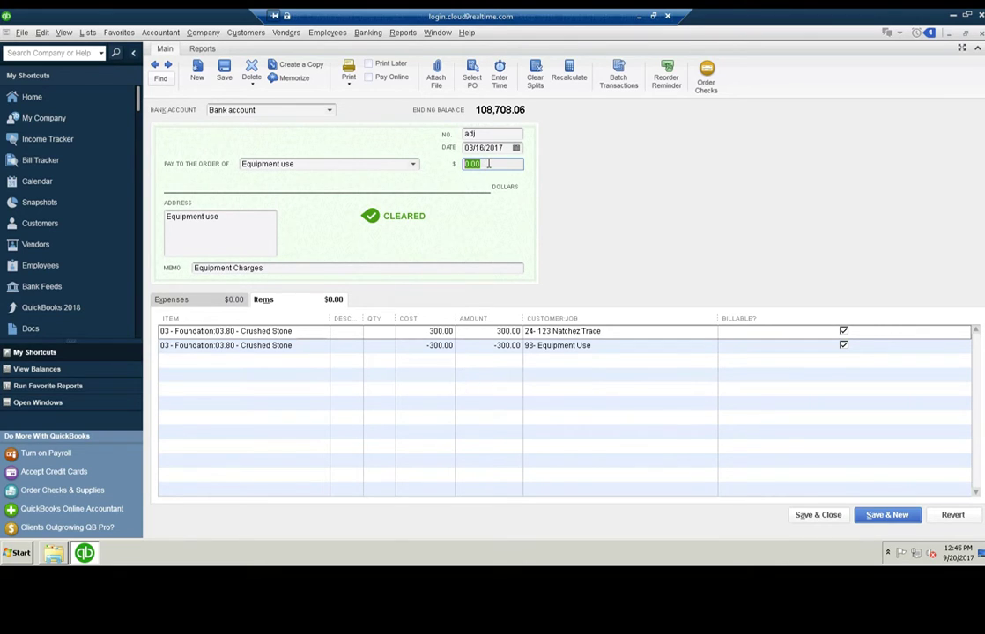
{"action": "left_click", "coordinate": [483, 346]}
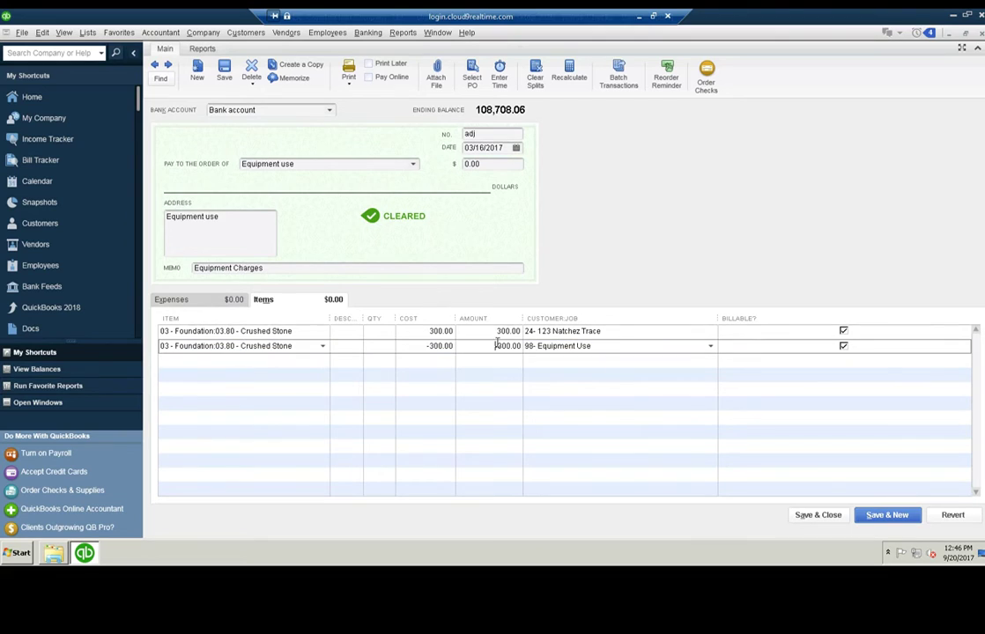
{"action": "left_click_drag", "start_coordinate": [484, 346], "coordinate": [516, 340]}
Close the check and Transaction Detail report, then review Crushed Stone's -800.00 on the P&L
{"action": "left_click", "coordinate": [981, 35]}
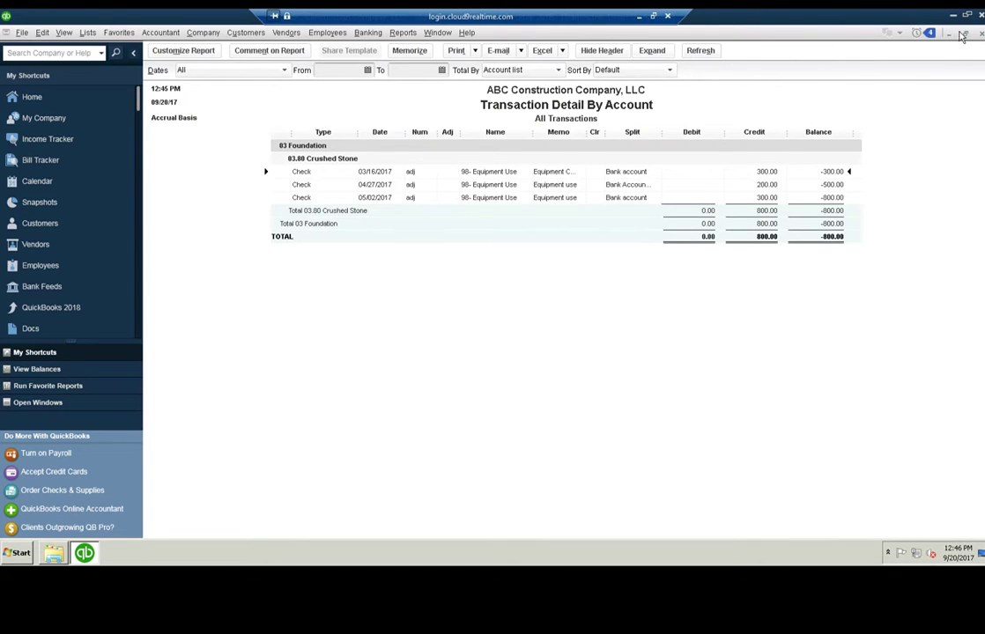
{"action": "left_click", "coordinate": [980, 33]}
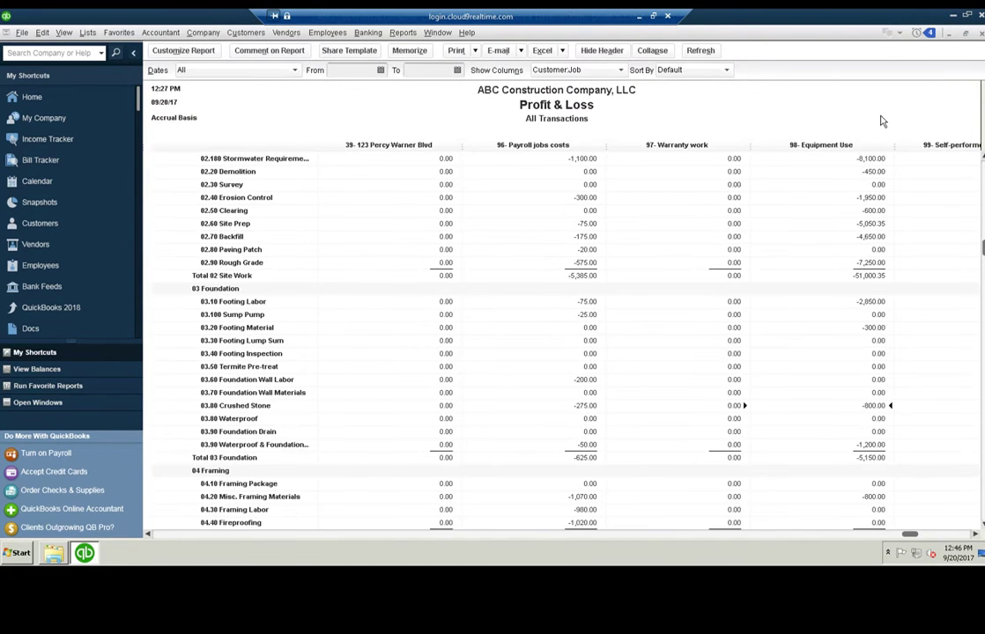
{"action": "left_click", "coordinate": [862, 226]}
{"action": "scroll", "coordinate": [874, 345], "scroll_direction": "down", "scroll_amount": 4}
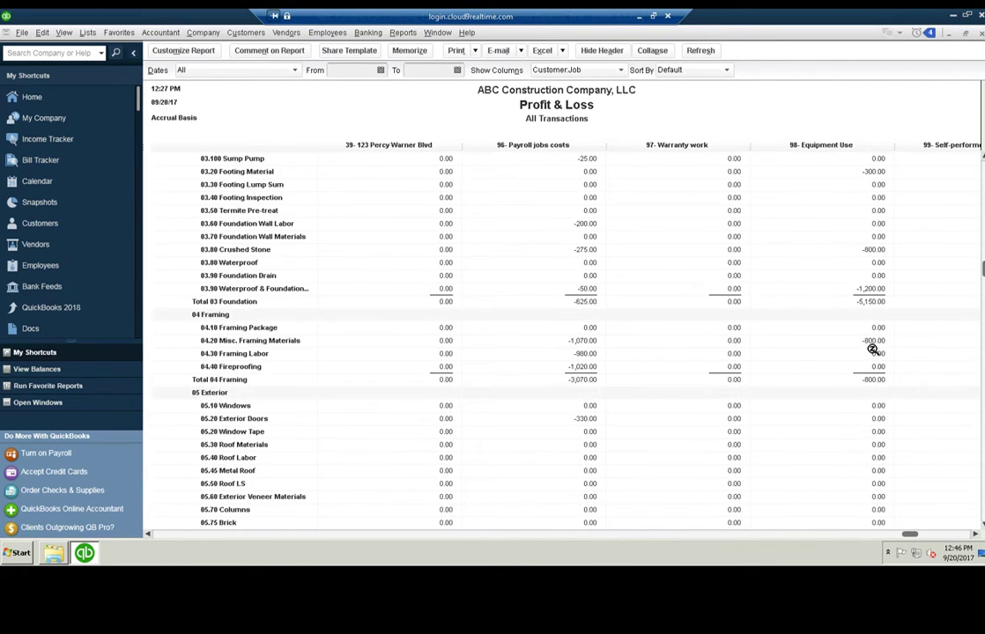
{"action": "scroll", "coordinate": [874, 342], "scroll_direction": "up", "scroll_amount": 5}
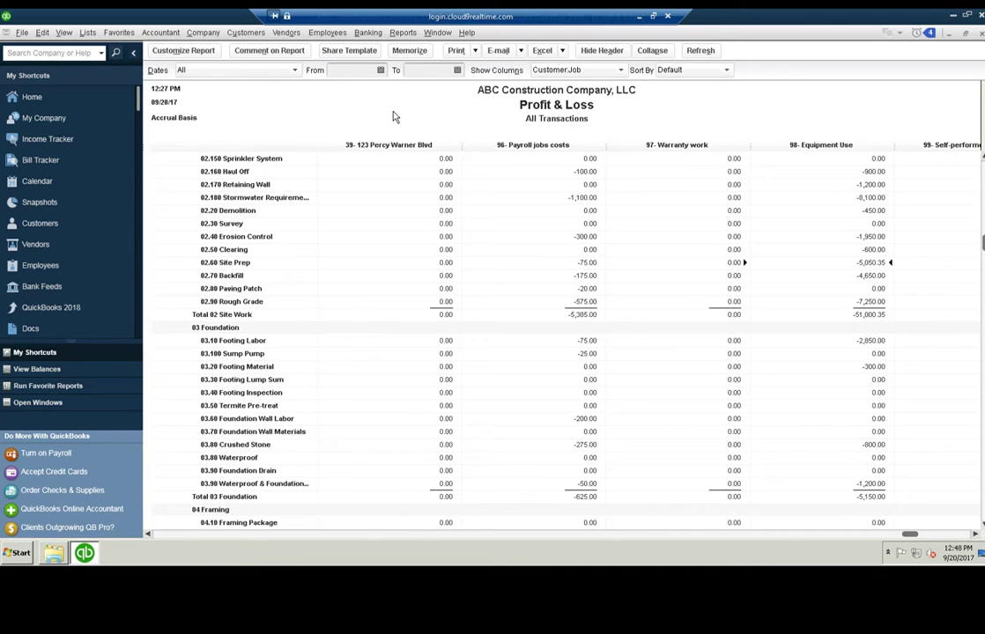
{"action": "left_click", "coordinate": [367, 32]}
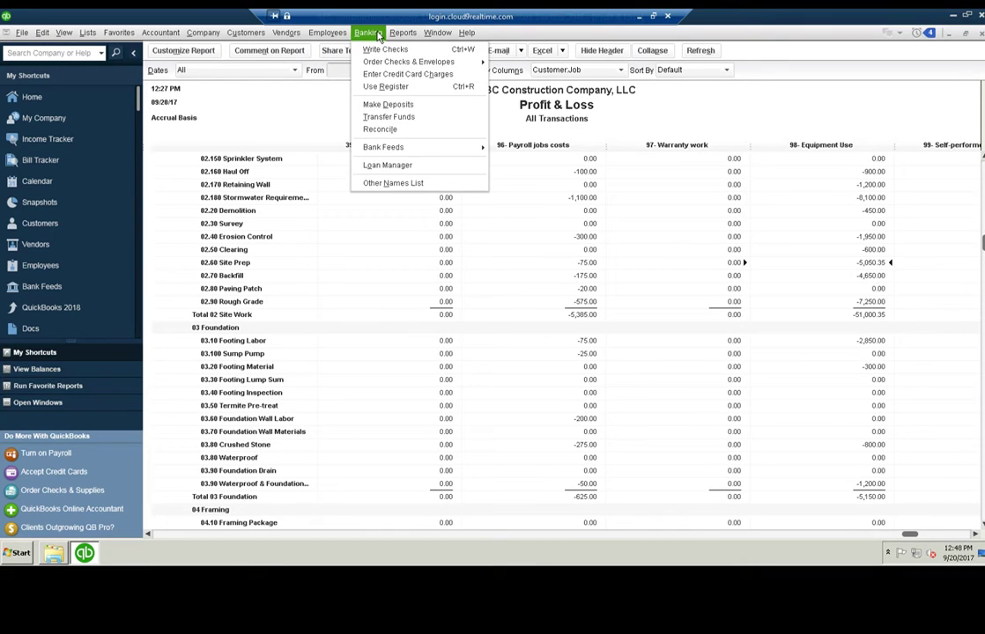
{"action": "left_click", "coordinate": [388, 104]}
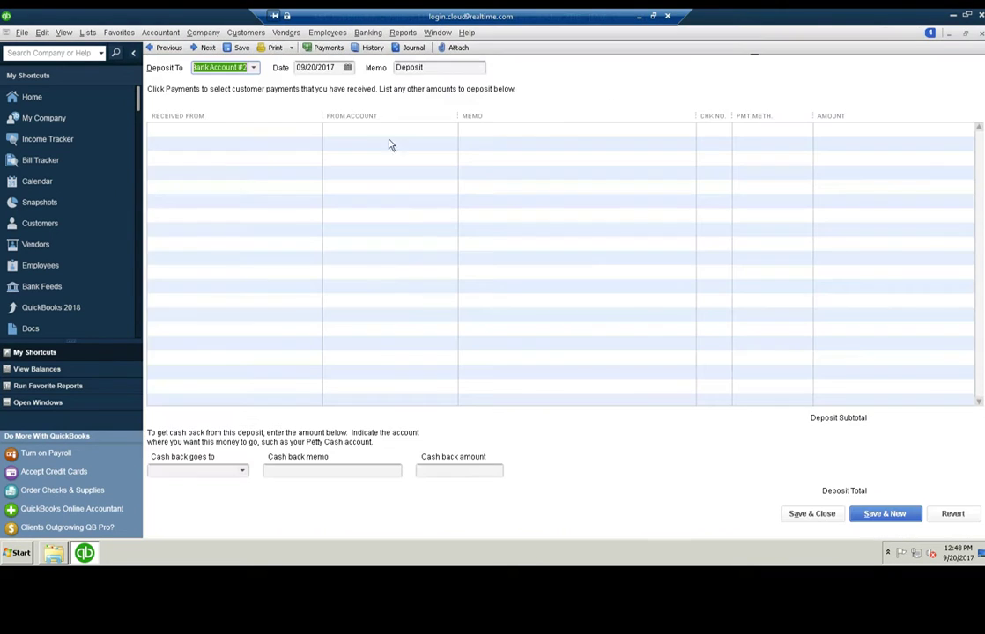
{"action": "left_click", "coordinate": [154, 132]}
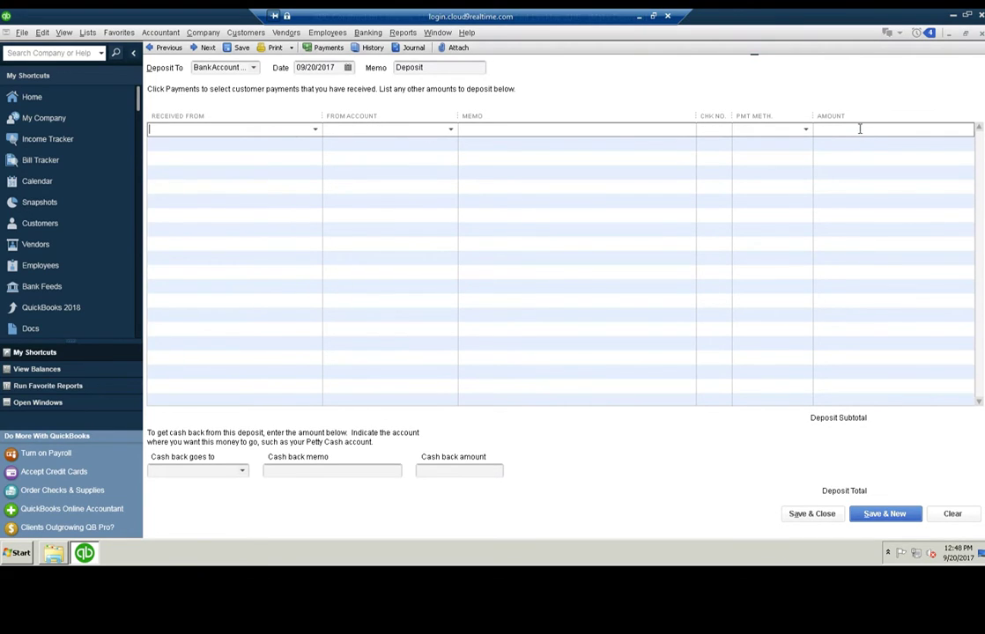
{"action": "left_click", "coordinate": [342, 129]}
{"action": "type", "text": "03.80 Crushed Stone"}
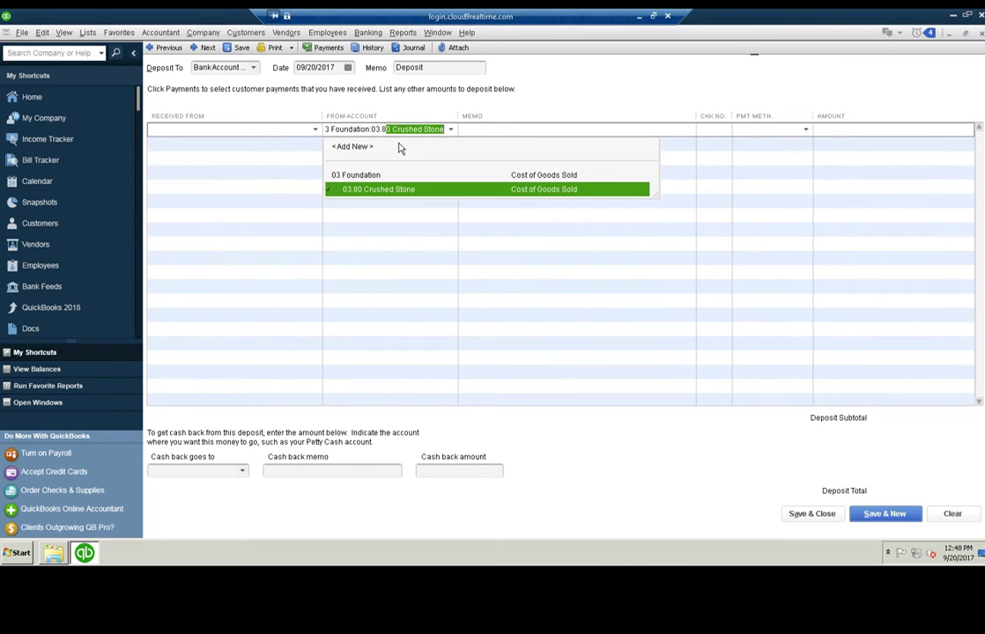
{"action": "key", "text": "Tab"}
{"action": "left_click", "coordinate": [288, 129]}
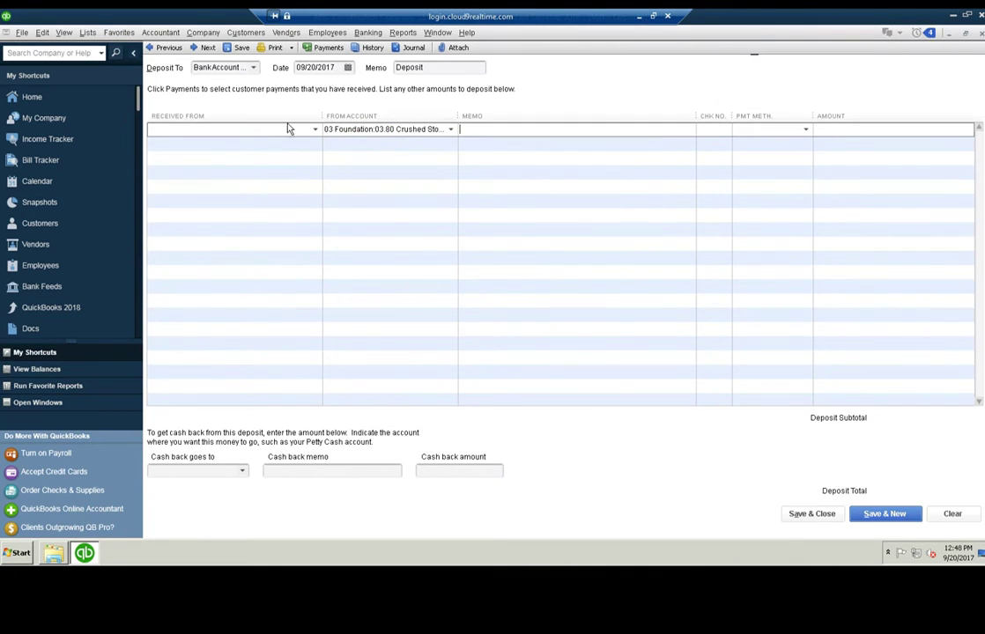
{"action": "type", "text": "10- 123 Caldwell Ln"}
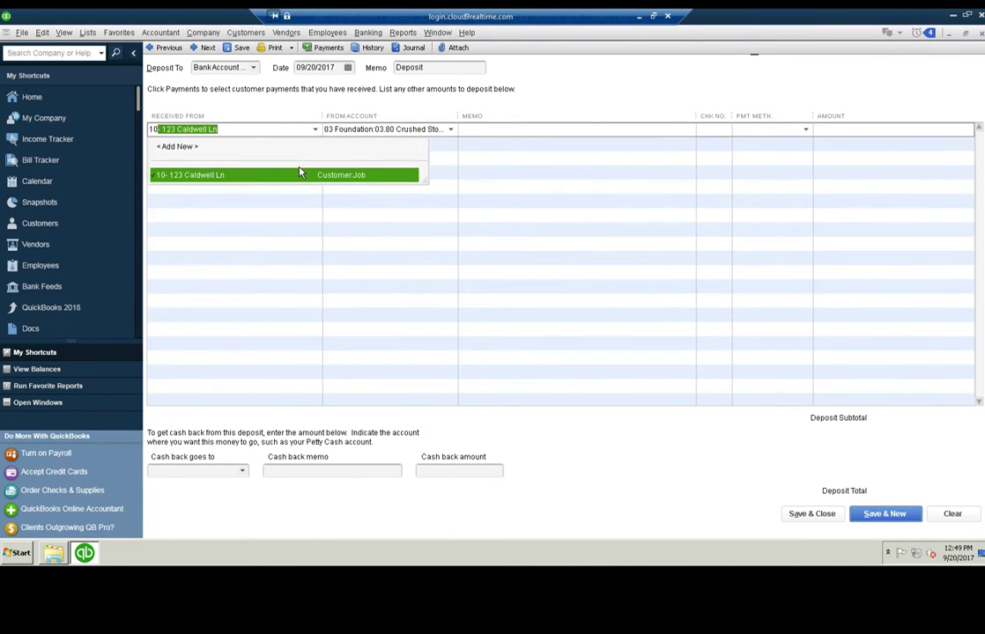
{"action": "left_click", "coordinate": [300, 173]}
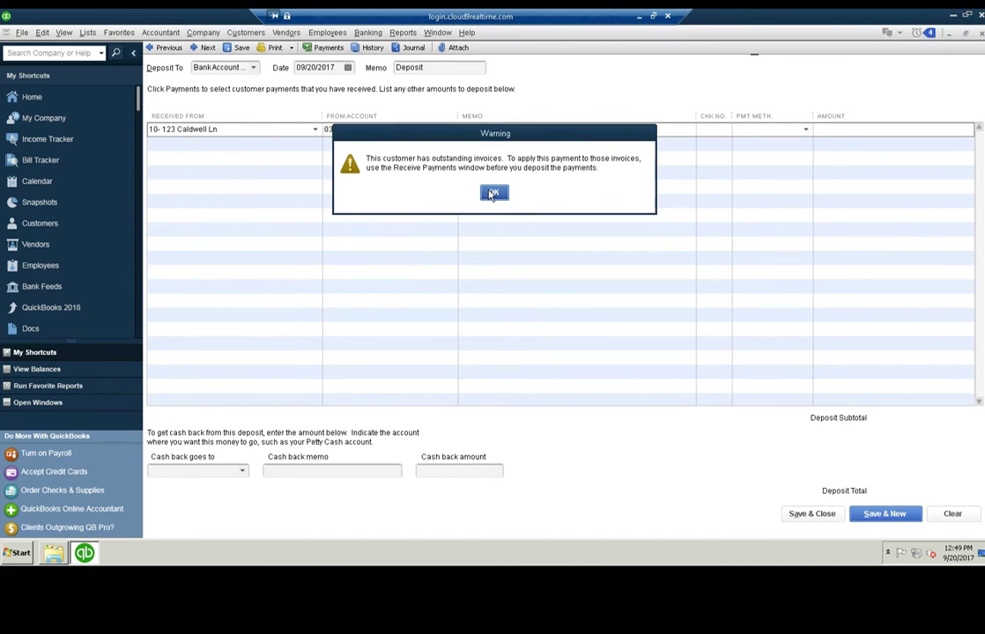
{"action": "left_click", "coordinate": [493, 193]}
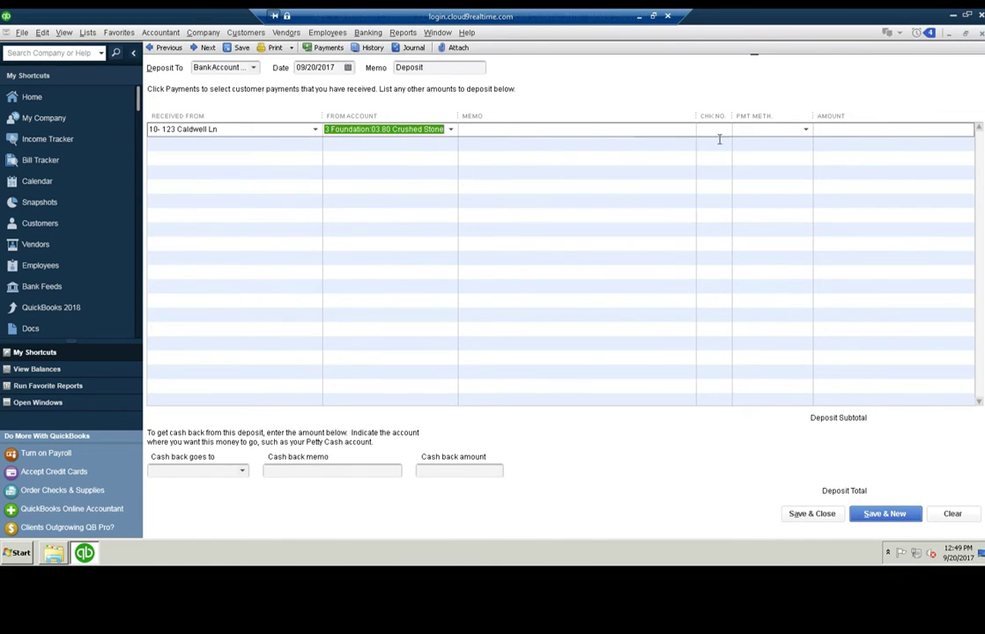
Enter 10.00 as the deposit line amount and save the deposit
{"action": "left_click", "coordinate": [869, 128]}
{"action": "type", "text": "10"}
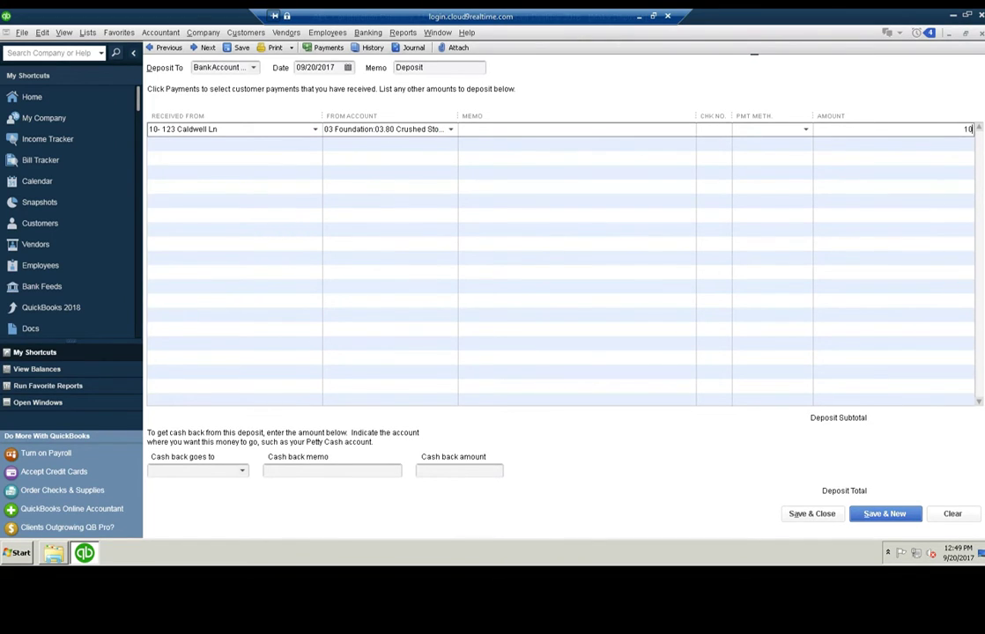
{"action": "key", "text": "Tab"}
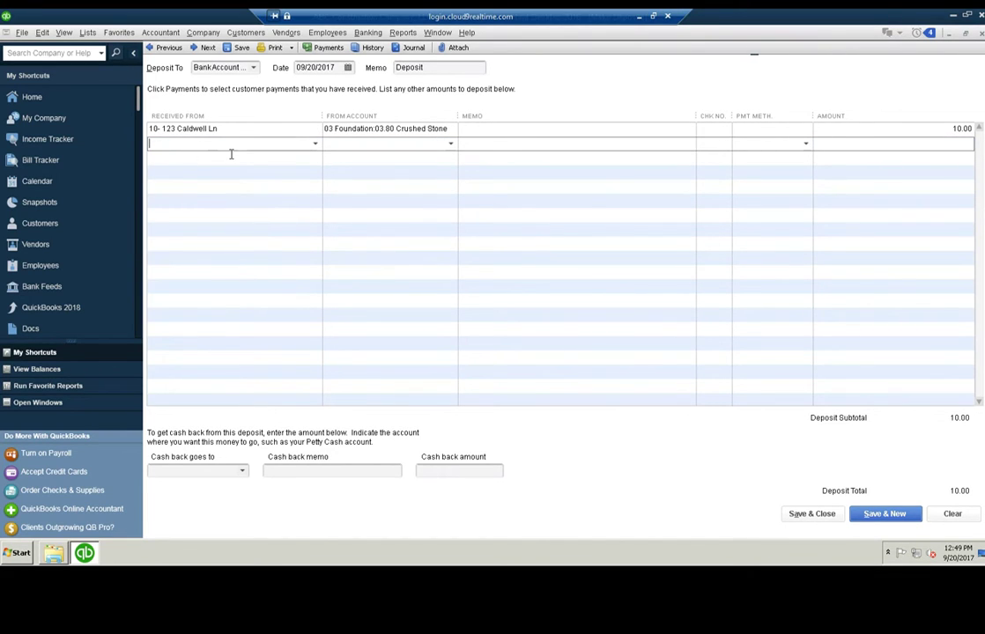
{"action": "left_click", "coordinate": [815, 517]}
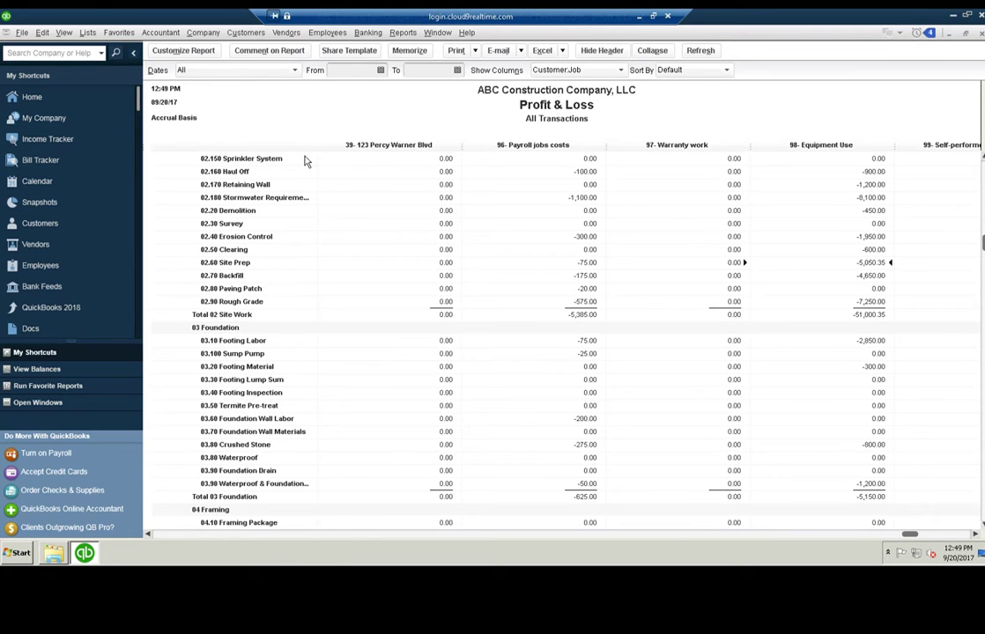
{"action": "left_click", "coordinate": [402, 32]}
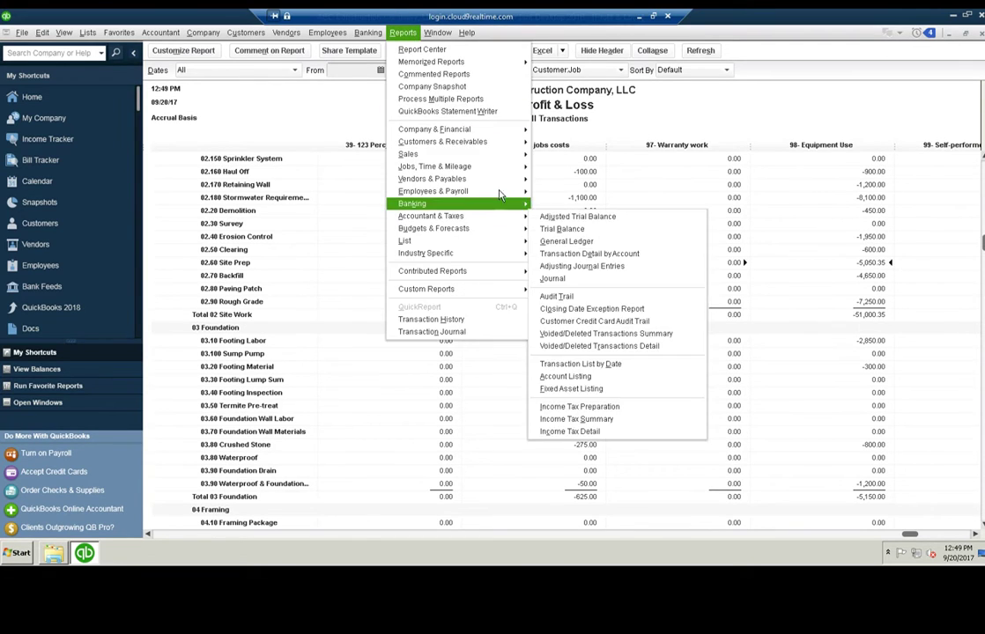
{"action": "mouse_move", "coordinate": [506, 170]}
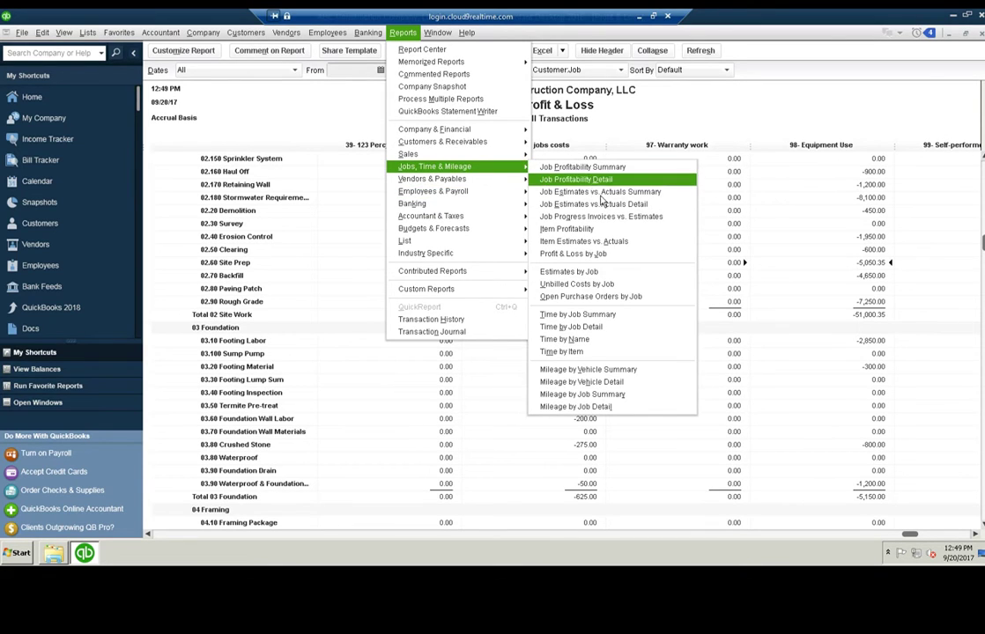
{"action": "left_click", "coordinate": [595, 203]}
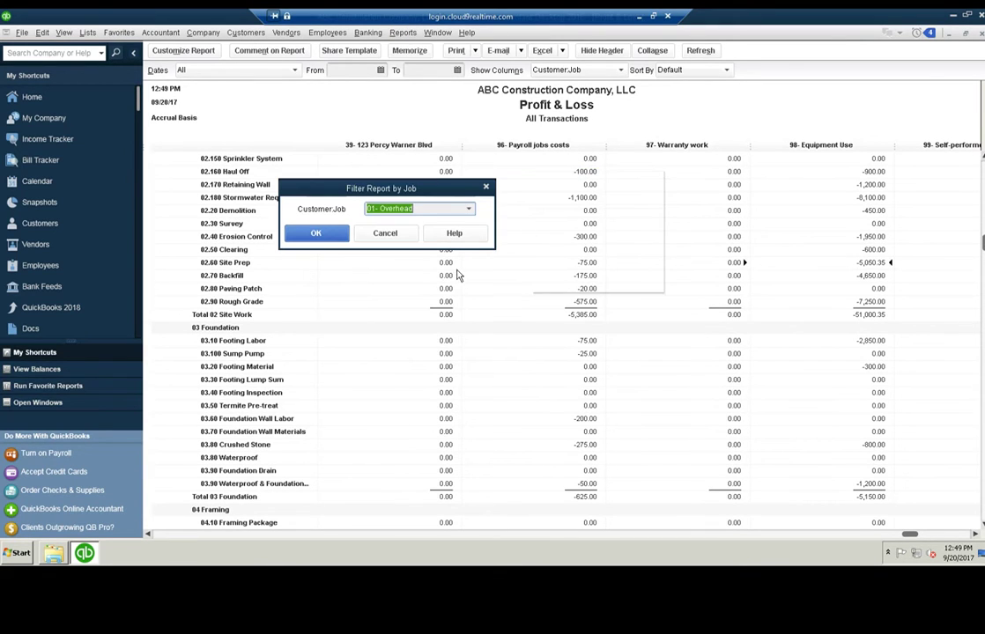
{"action": "type", "text": "10- 123 Caldwell Ln"}
{"action": "left_click", "coordinate": [324, 235]}
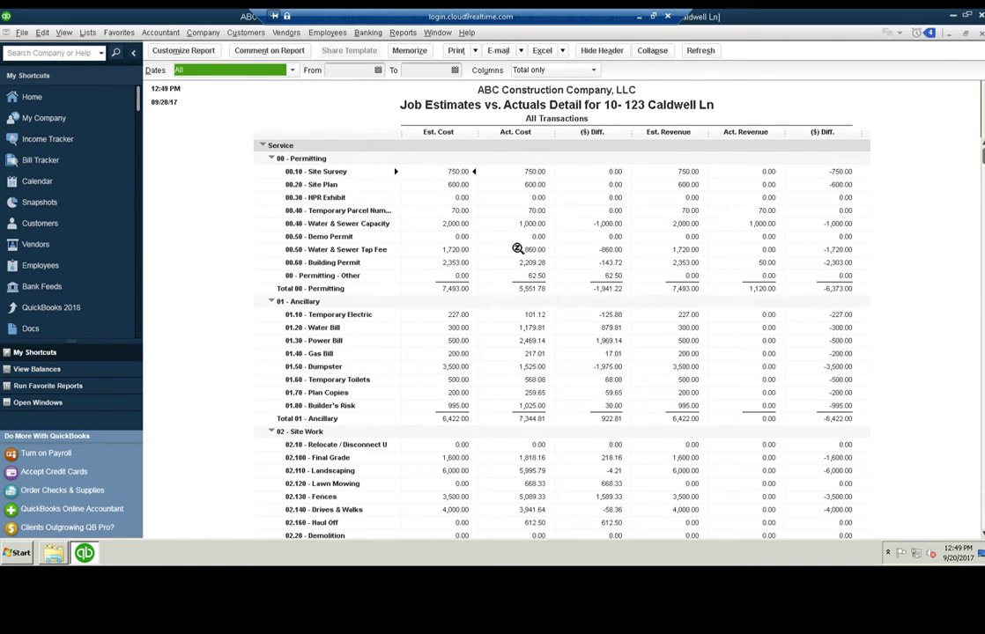
Drill into the 03.80 Crushed Stone actual cost of 2,914.50
{"action": "left_click", "coordinate": [536, 368]}
{"action": "scroll", "coordinate": [534, 370], "scroll_direction": "down", "scroll_amount": 8}
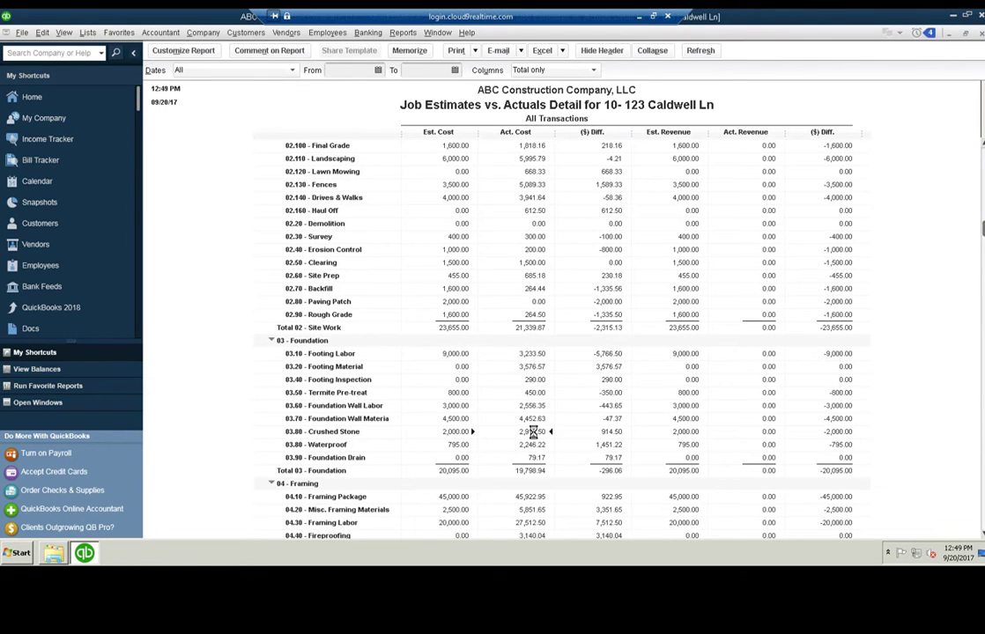
{"action": "double_click", "coordinate": [534, 432]}
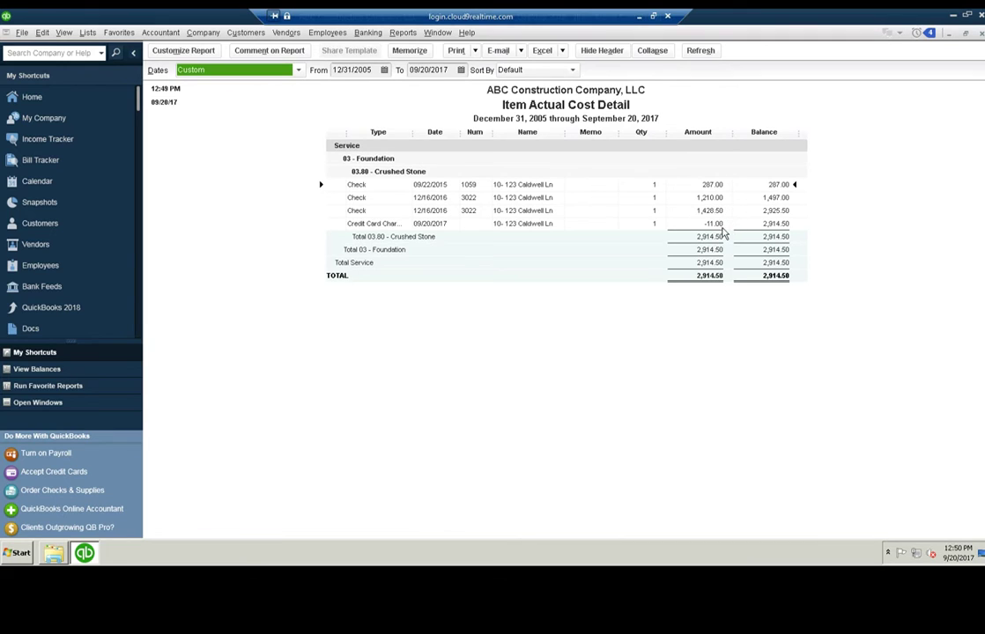
Delete the -11.00 Crushed Stone credit card charge and close the emptied form
{"action": "double_click", "coordinate": [520, 224]}
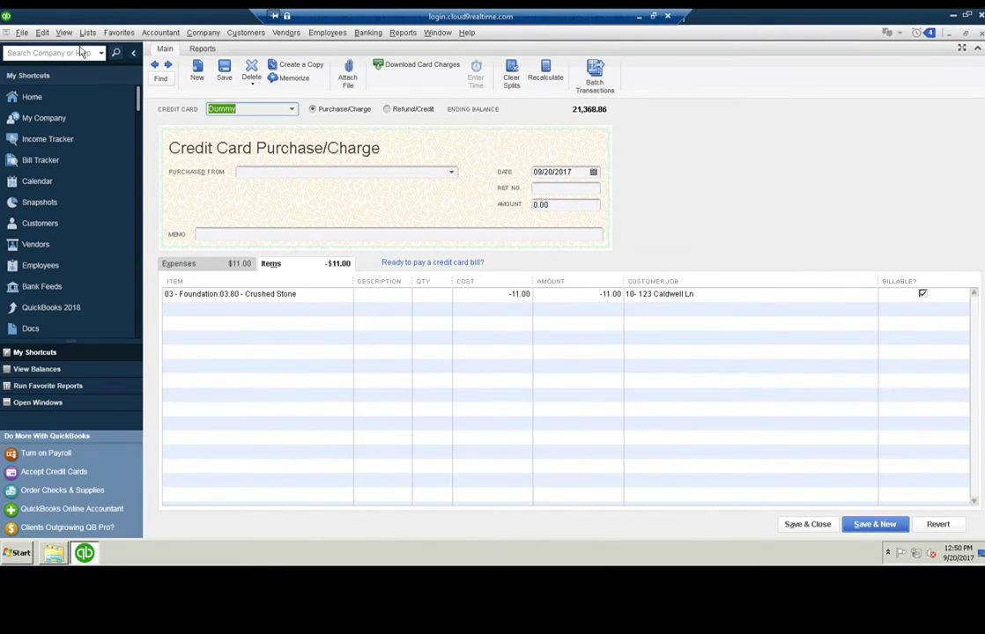
{"action": "left_click", "coordinate": [43, 33]}
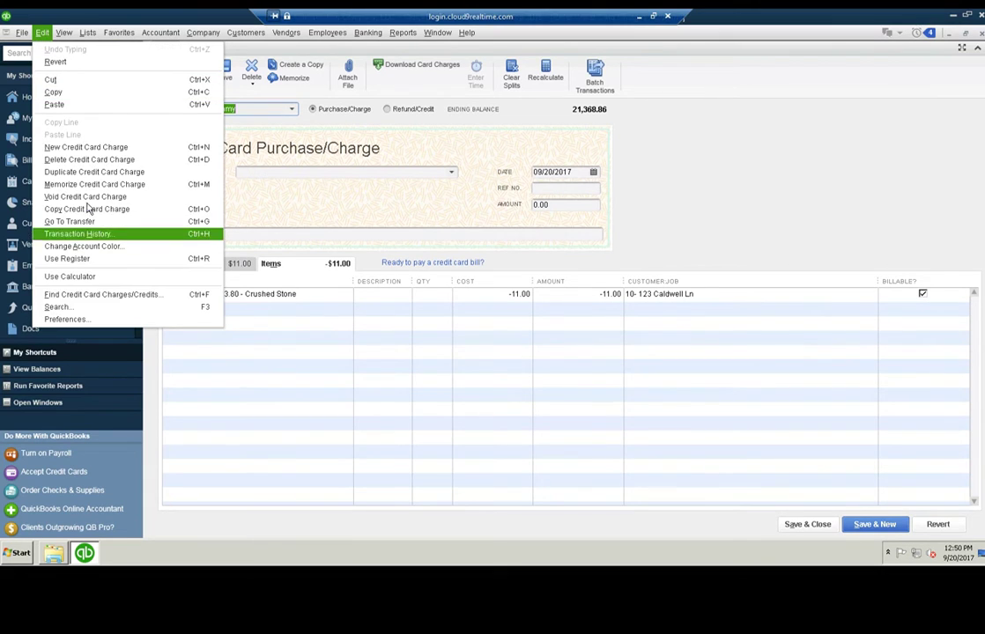
{"action": "left_click", "coordinate": [92, 161]}
{"action": "left_click", "coordinate": [464, 182]}
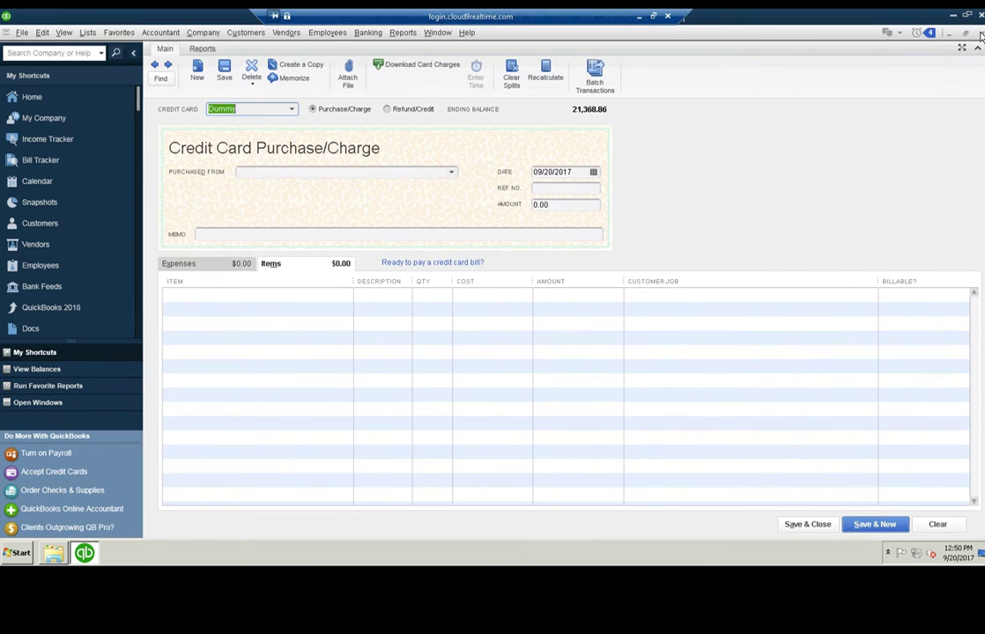
{"action": "key", "text": "Escape"}
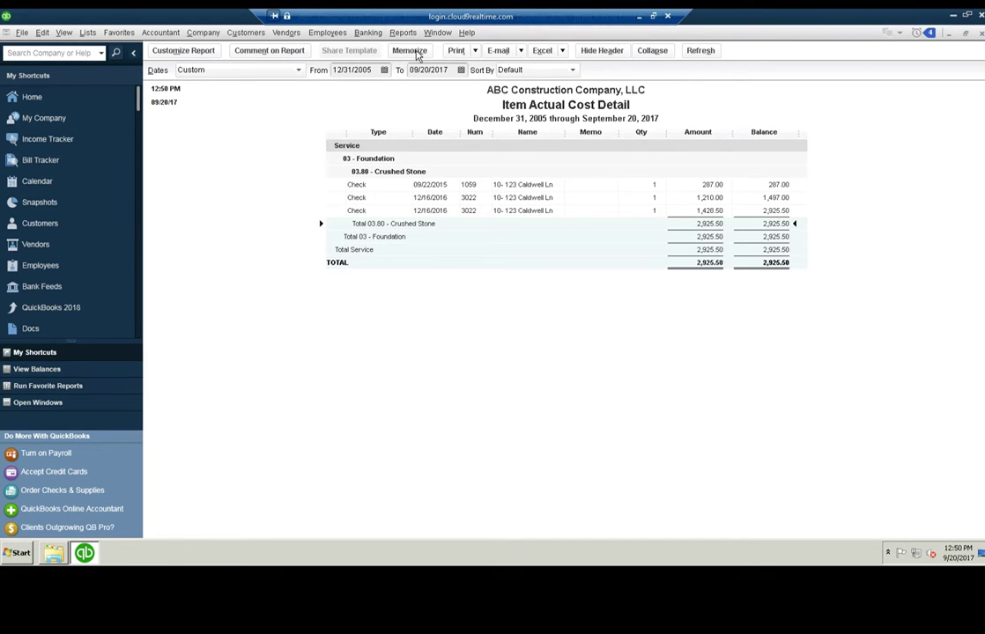
Start a new credit card charge with a 0.00 total
{"action": "left_click", "coordinate": [368, 33]}
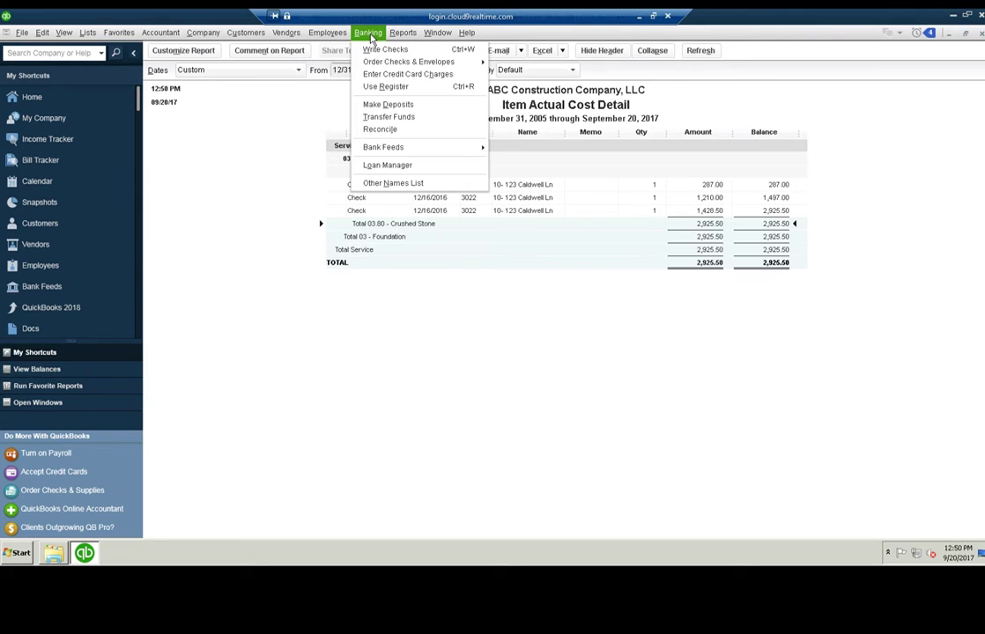
{"action": "left_click", "coordinate": [396, 74]}
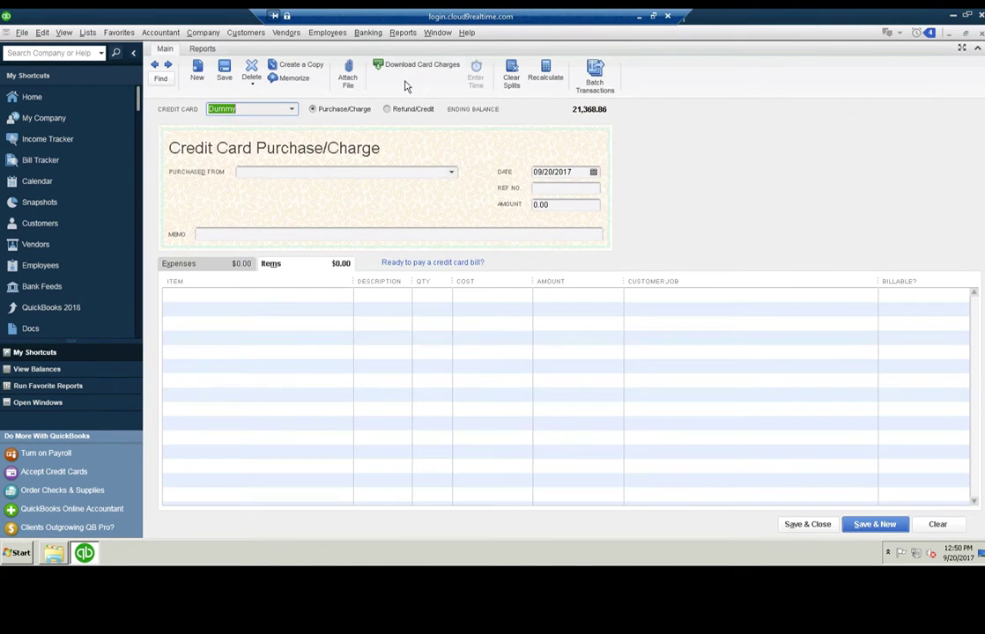
{"action": "left_click", "coordinate": [224, 113]}
{"action": "left_click_drag", "start_coordinate": [552, 205], "coordinate": [501, 203]}
{"action": "type", "text": "10"}
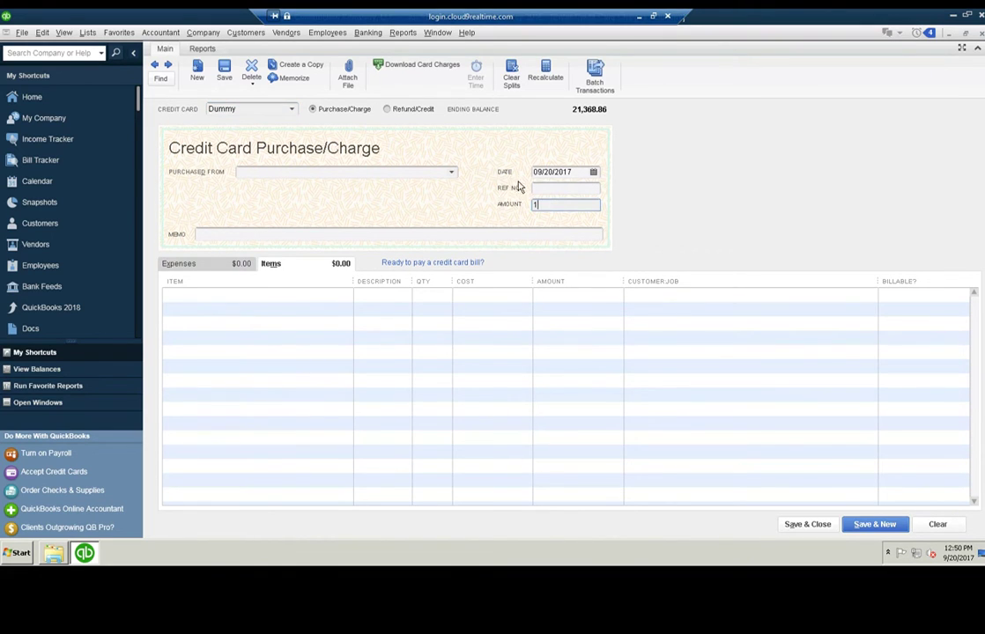
{"action": "key", "text": "BackSpace"}
{"action": "key", "text": "BackSpace"}
{"action": "type", "text": "0"}
{"action": "key", "text": "Tab"}
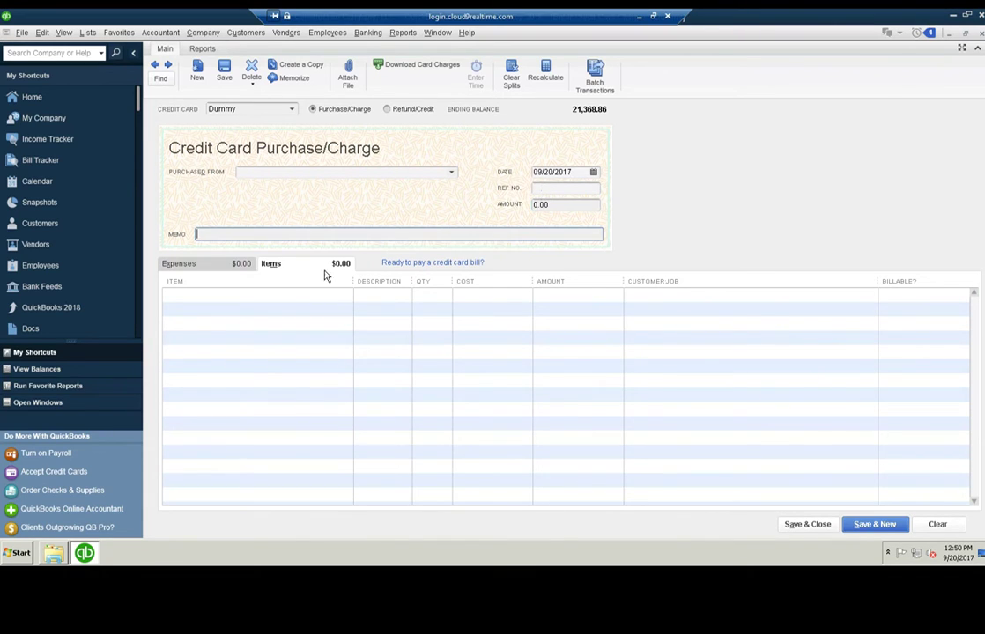
{"action": "left_click", "coordinate": [253, 294]}
{"action": "type", "text": "03.8"}
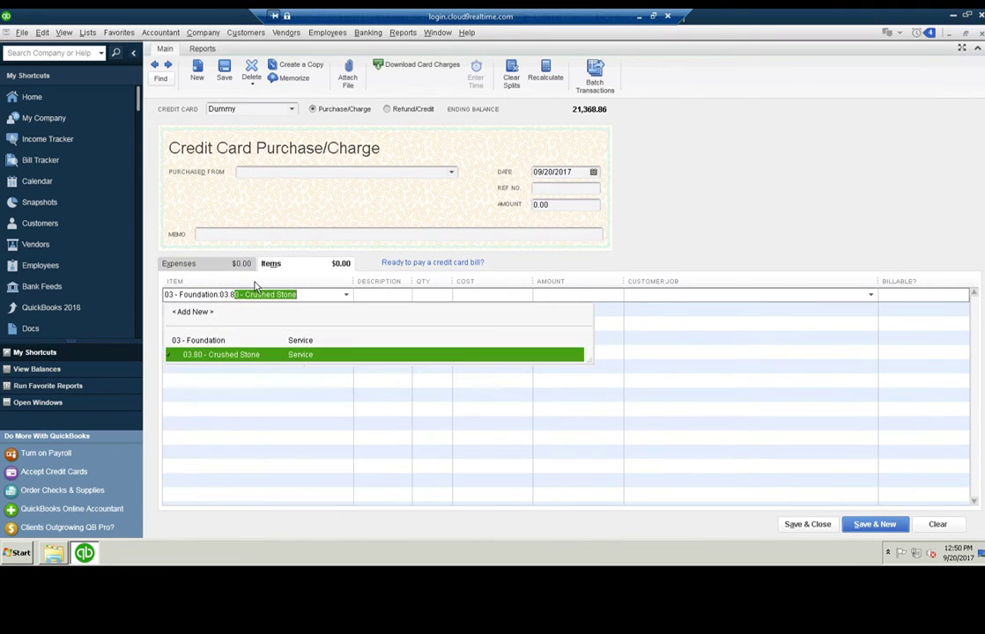
{"action": "key", "text": "Tab"}
{"action": "key", "text": "Tab"}
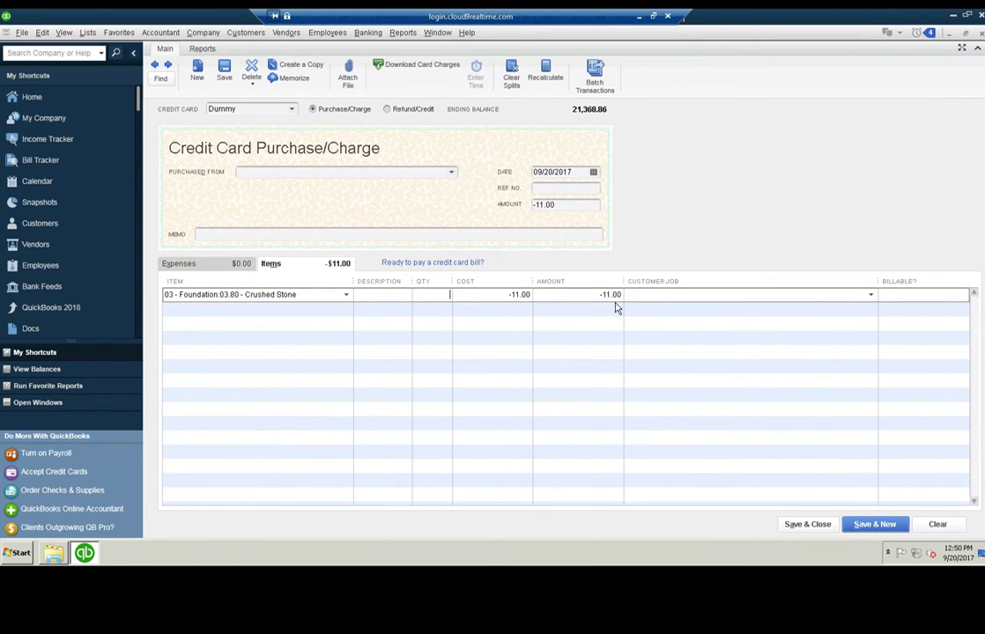
{"action": "key", "text": "Tab"}
{"action": "key", "text": "Tab"}
{"action": "type", "text": "50"}
{"action": "key", "text": "Tab"}
{"action": "type", "text": "10"}
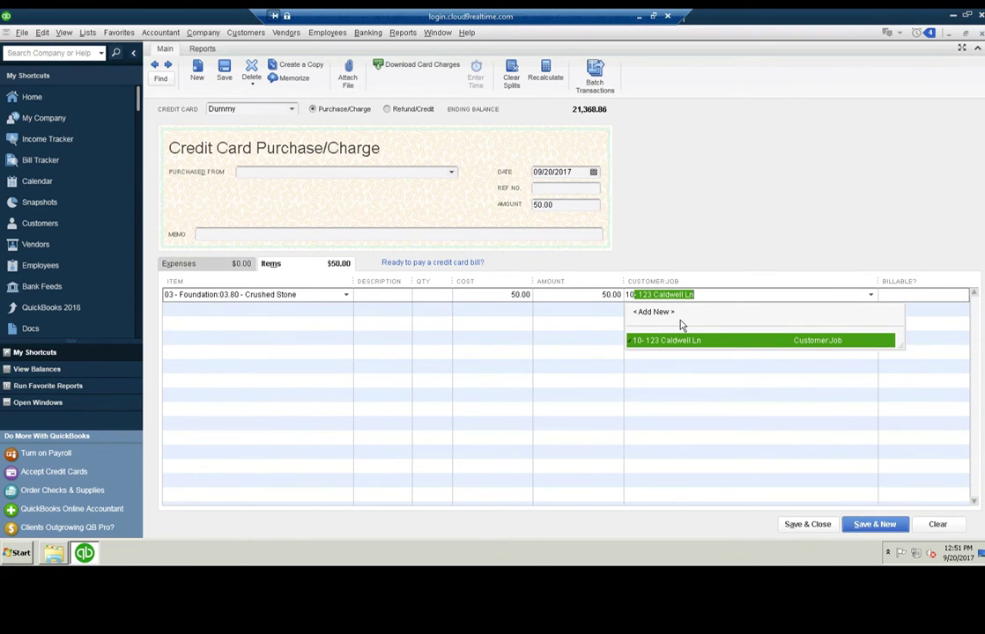
{"action": "left_click", "coordinate": [586, 295]}
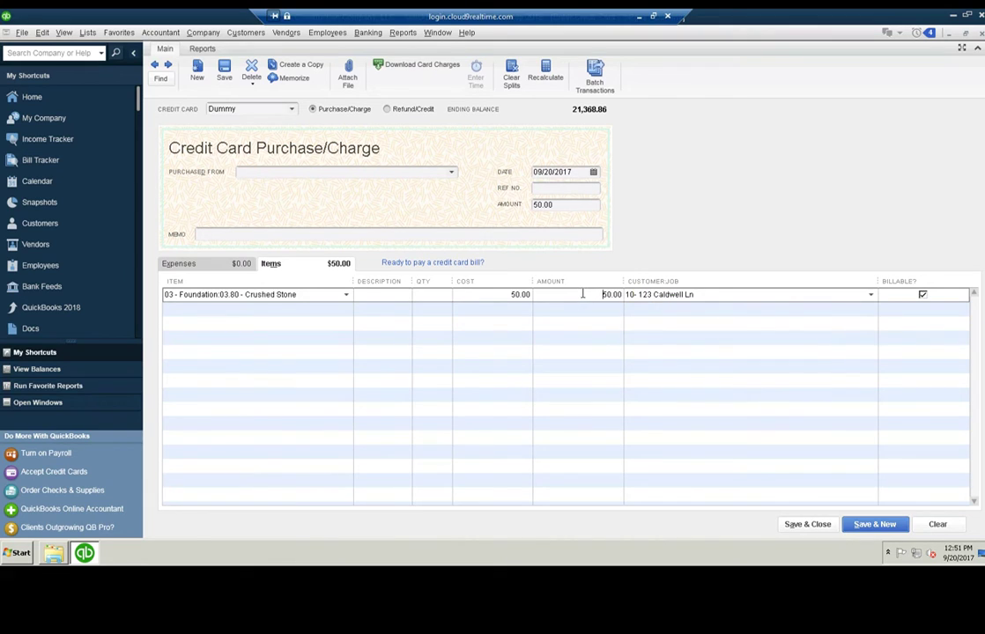
{"action": "type", "text": "-"}
{"action": "key", "text": "Tab"}
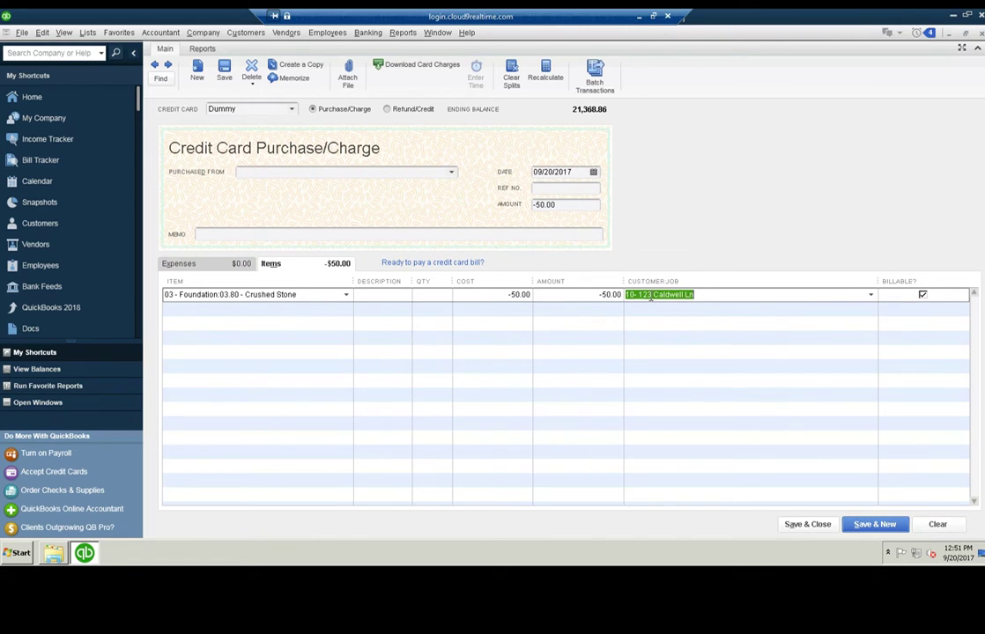
Add a 50.00 Bank account expense line for 01- Overhead and save the zero-total charge
{"action": "left_click", "coordinate": [180, 263]}
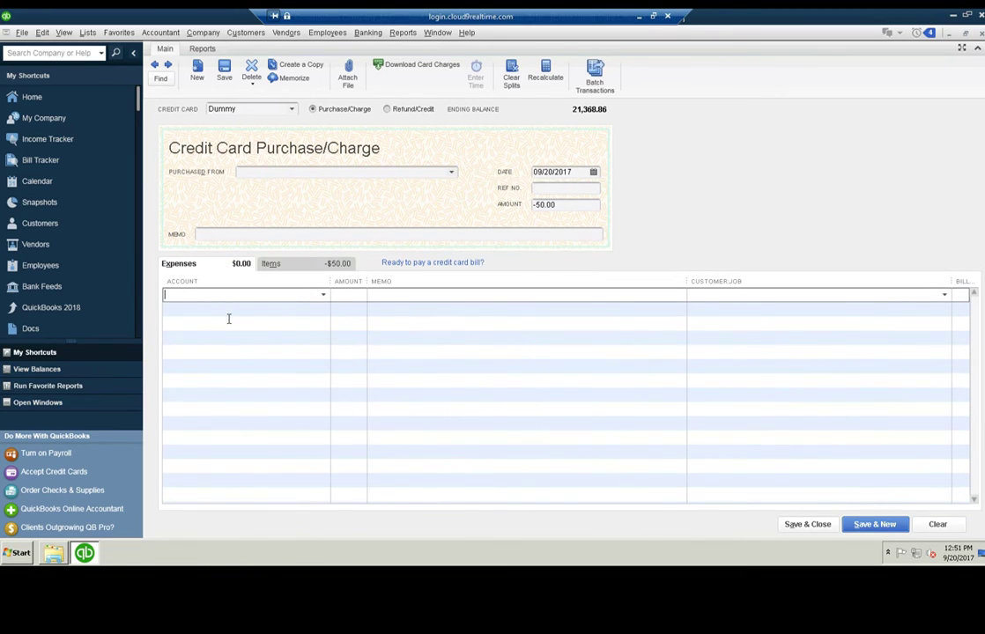
{"action": "type", "text": "Bank account"}
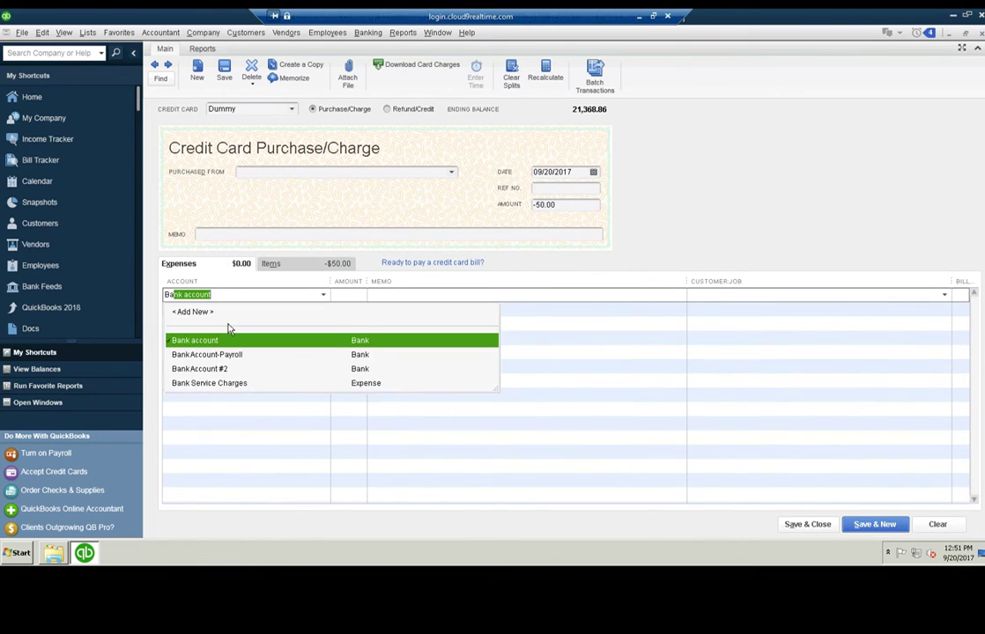
{"action": "key", "text": "Tab"}
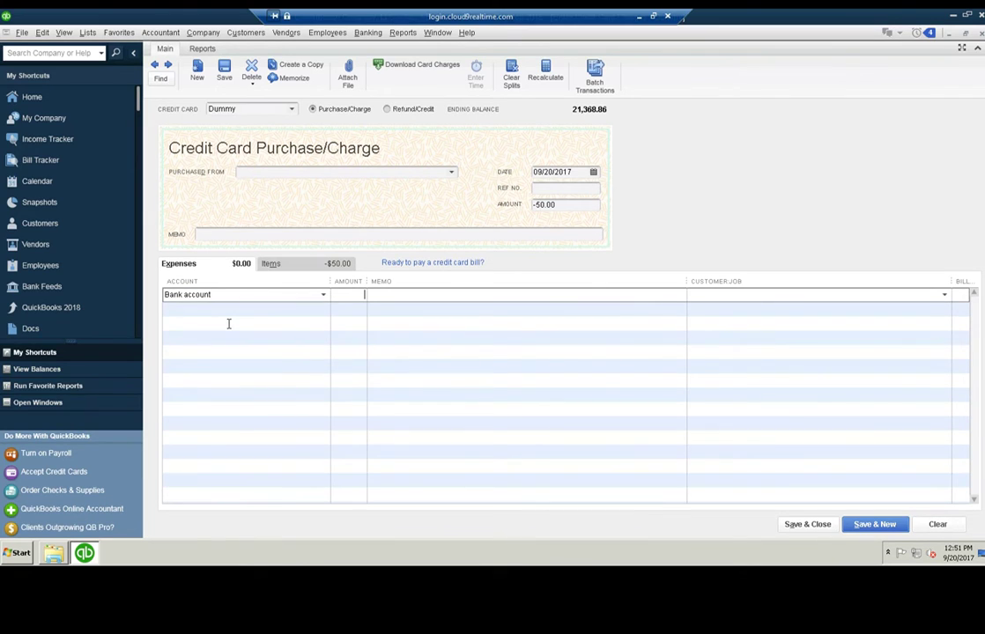
{"action": "type", "text": "50"}
{"action": "key", "text": "Tab"}
{"action": "type", "text": "01"}
{"action": "key", "text": "Tab"}
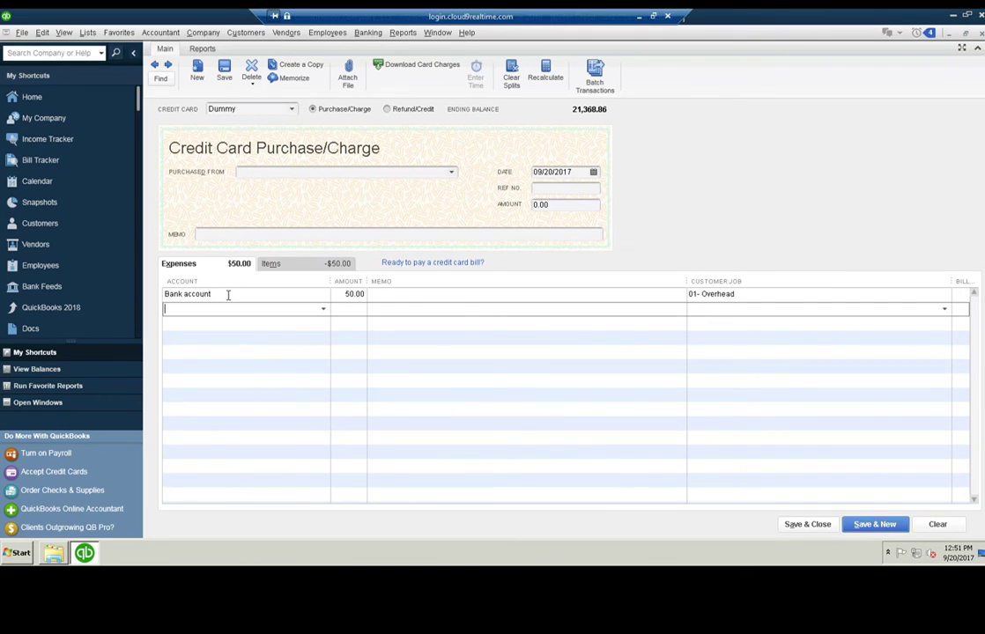
{"action": "left_click", "coordinate": [315, 267]}
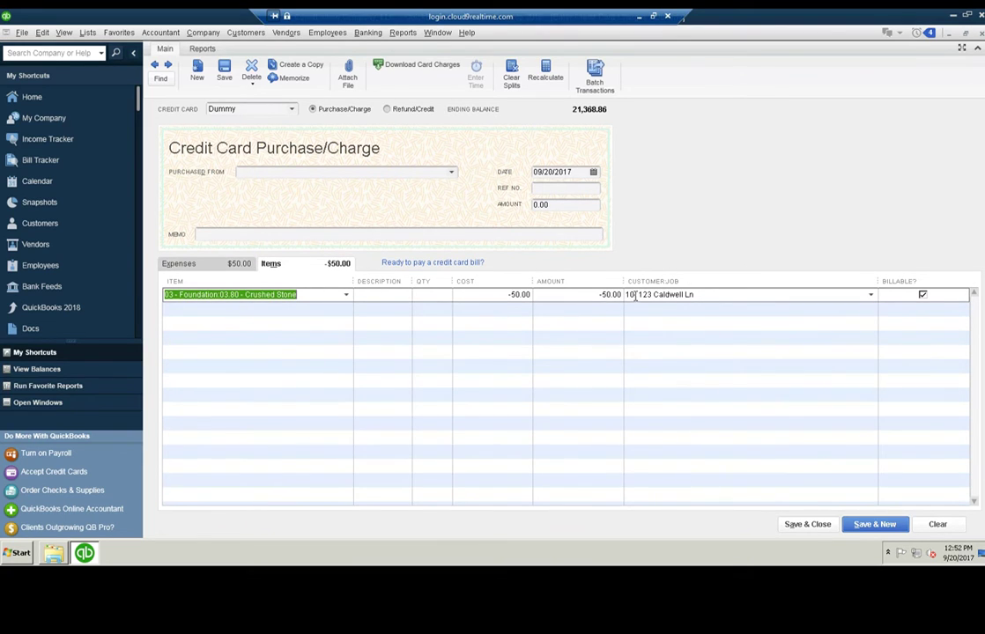
{"action": "left_click", "coordinate": [815, 525]}
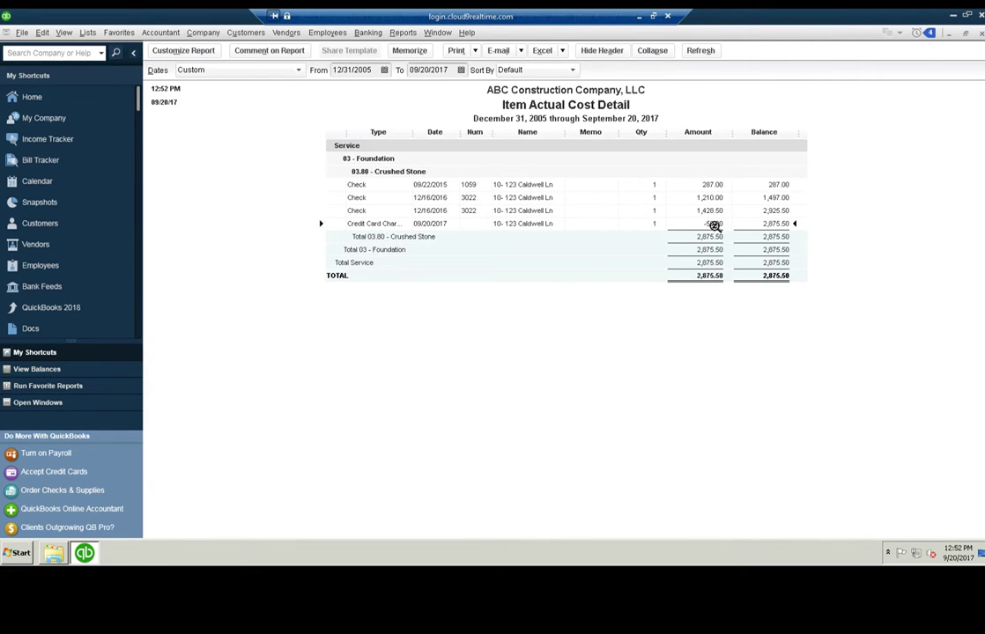
Reopen Crushed Stone's cost detail, now 2,875.50, and open the -50.00 Caldwell Ln card charge
{"action": "left_click", "coordinate": [981, 35]}
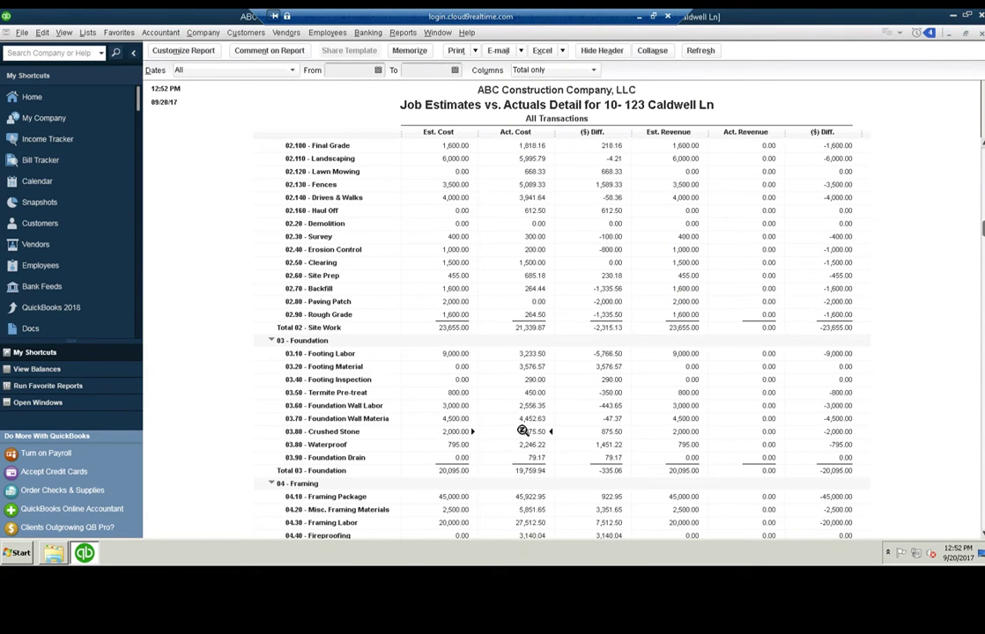
{"action": "double_click", "coordinate": [522, 431]}
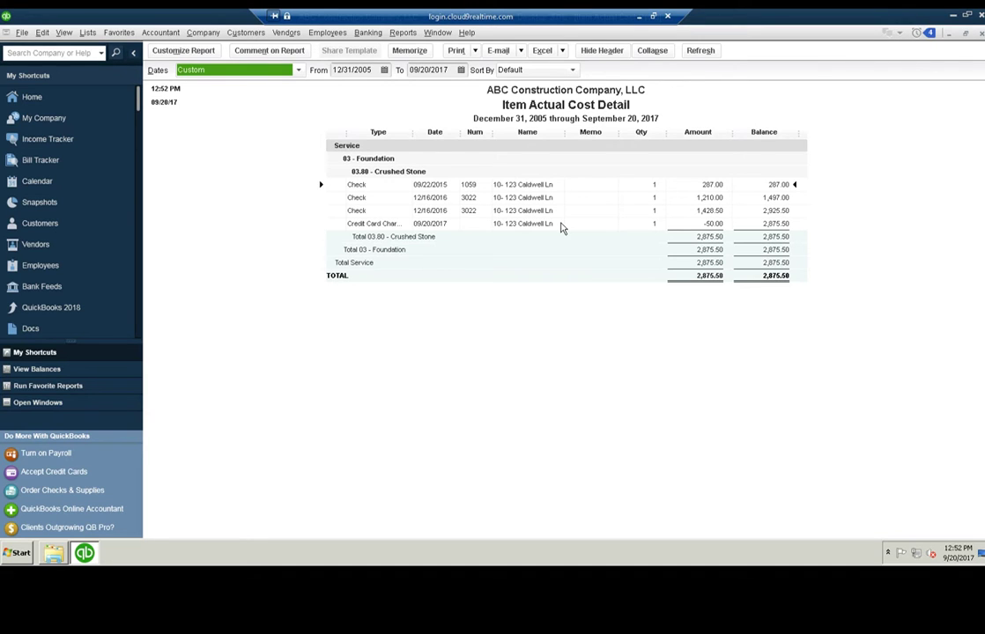
{"action": "double_click", "coordinate": [714, 224]}
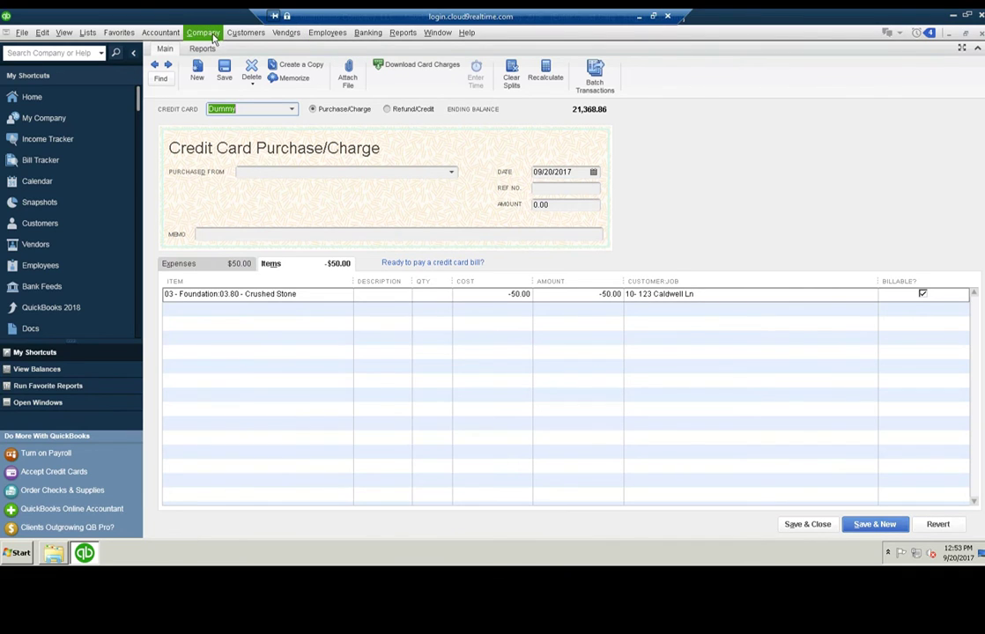
Start a new invoice from the Customers menu
{"action": "left_click", "coordinate": [246, 34]}
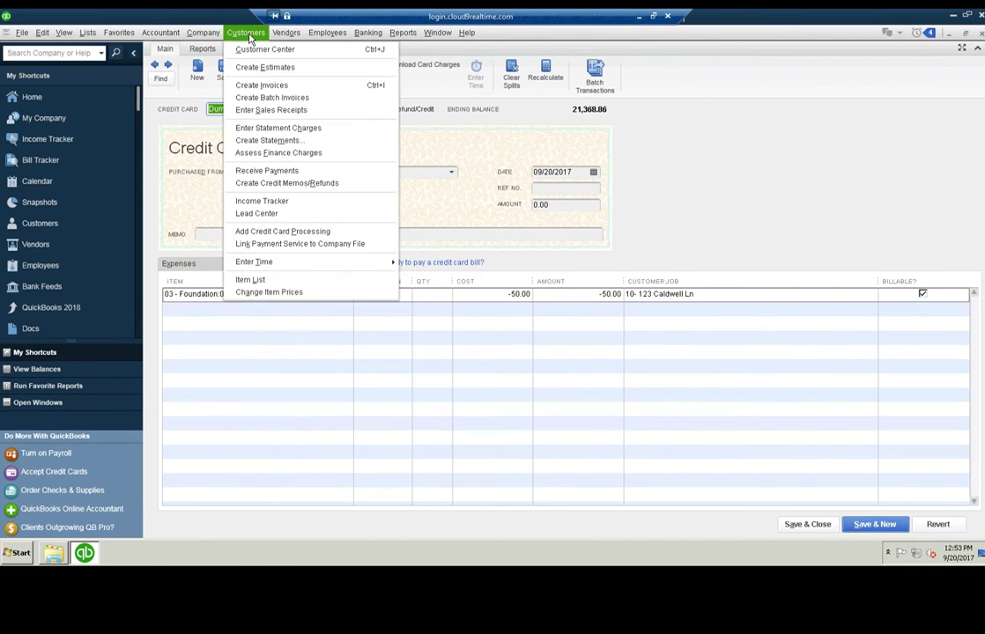
{"action": "left_click", "coordinate": [268, 86]}
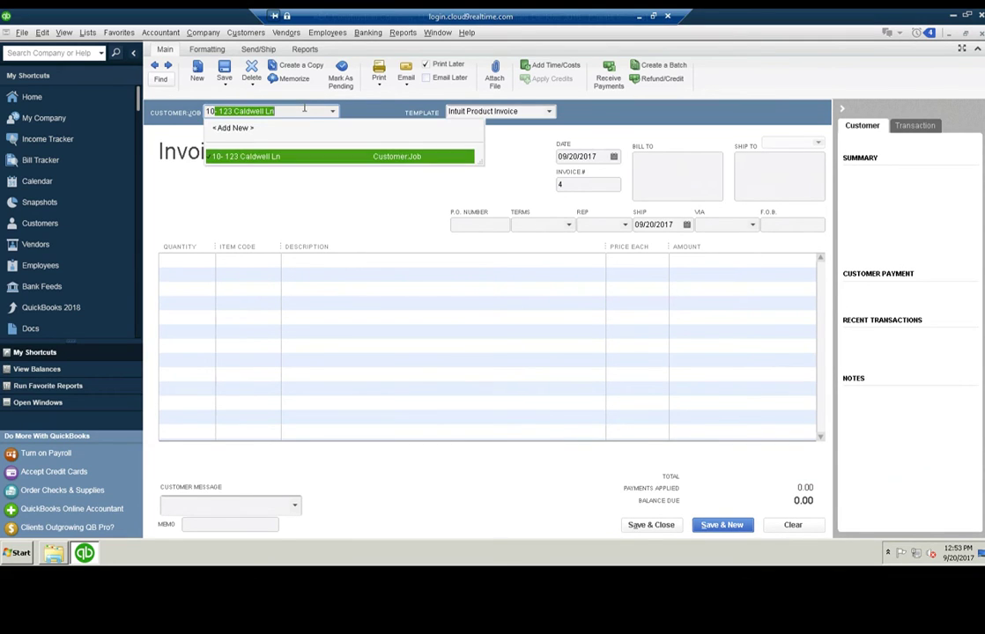
{"action": "key", "text": "Tab"}
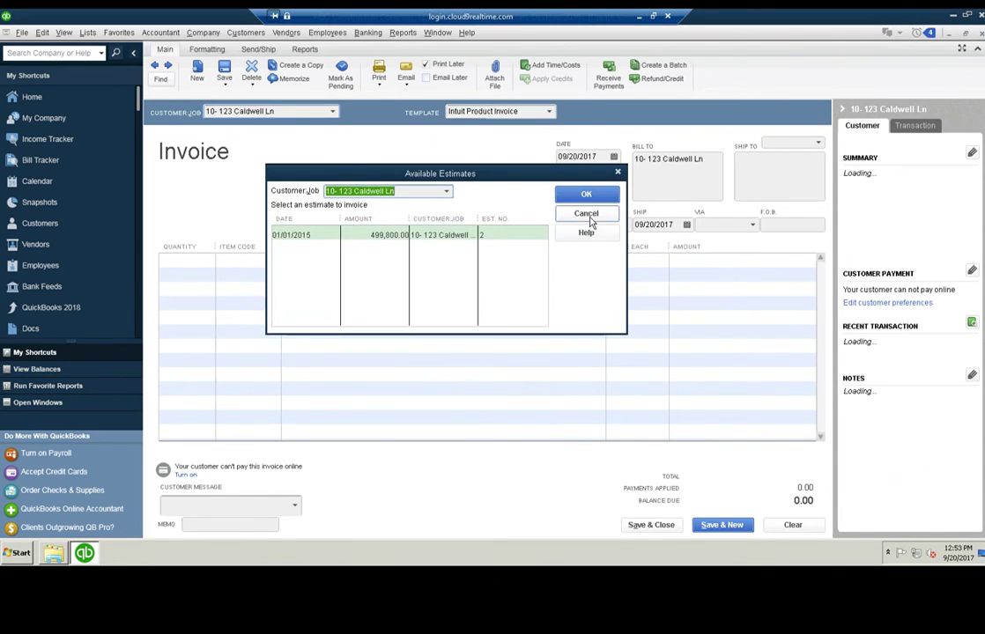
{"action": "left_click", "coordinate": [588, 215]}
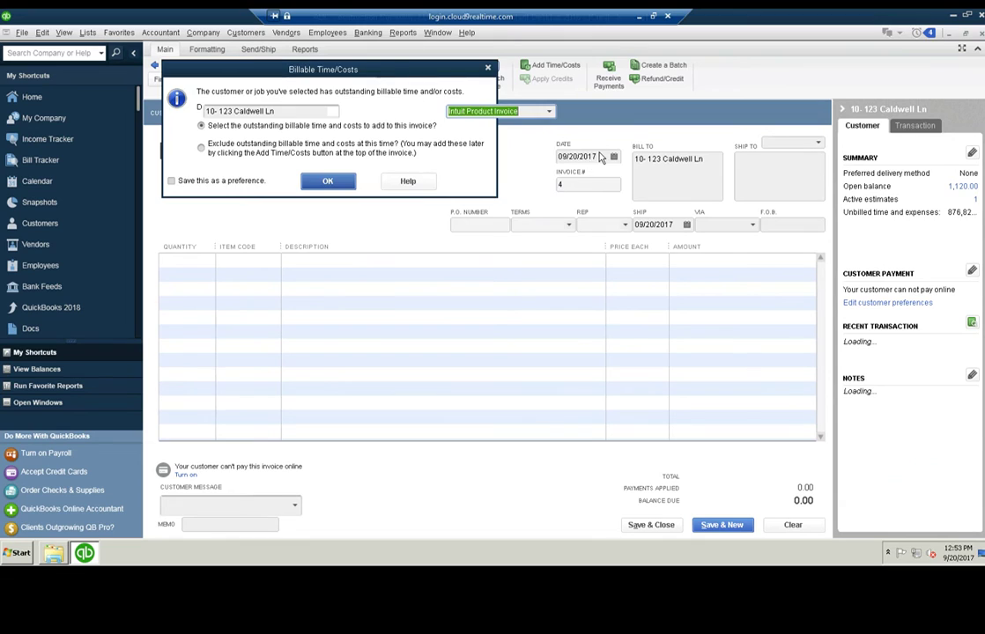
{"action": "key", "text": "Return"}
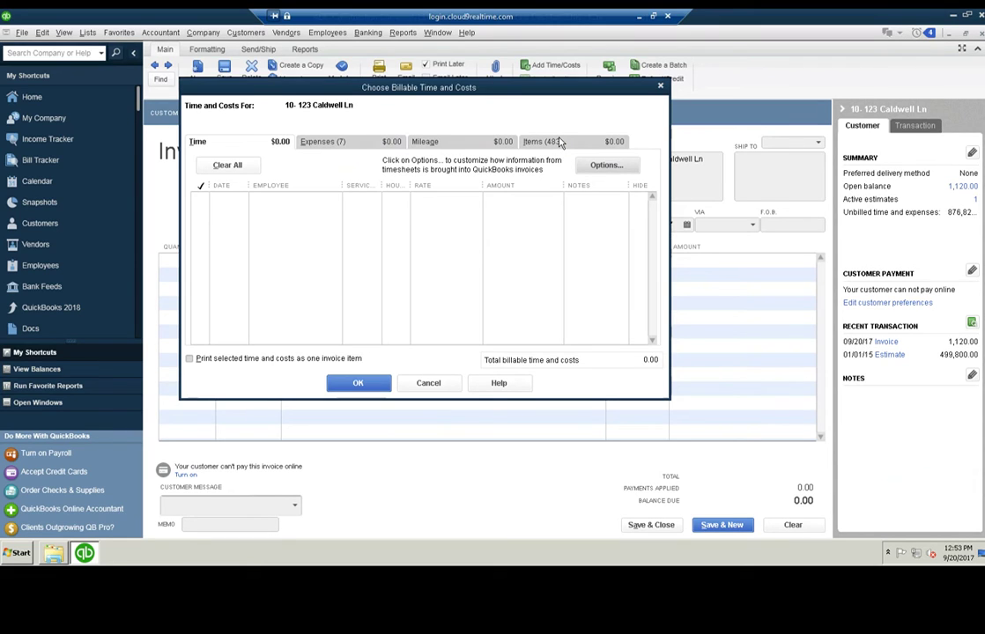
{"action": "left_click", "coordinate": [558, 144]}
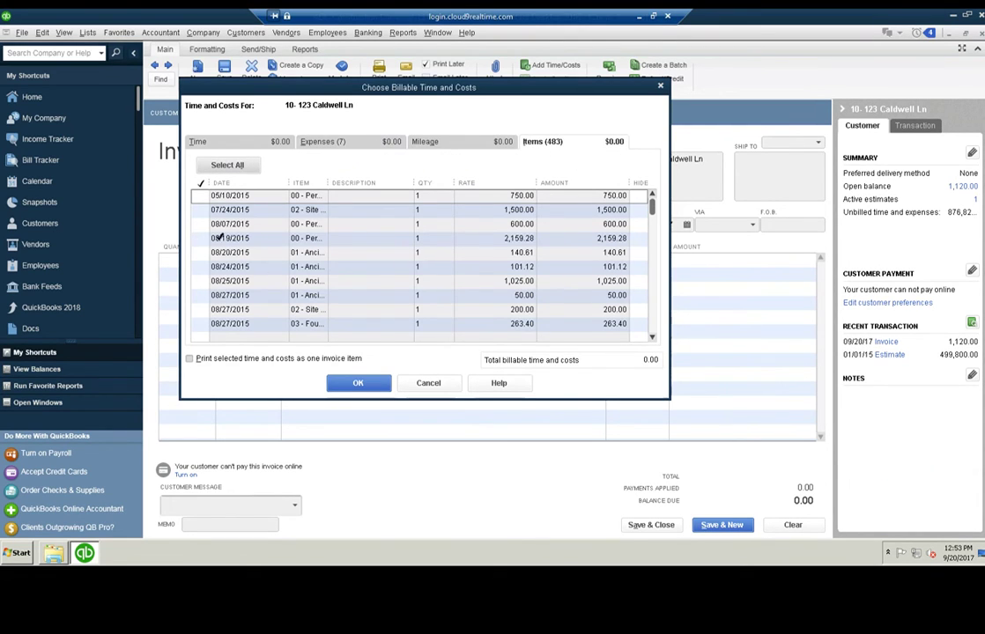
{"action": "left_click", "coordinate": [661, 89]}
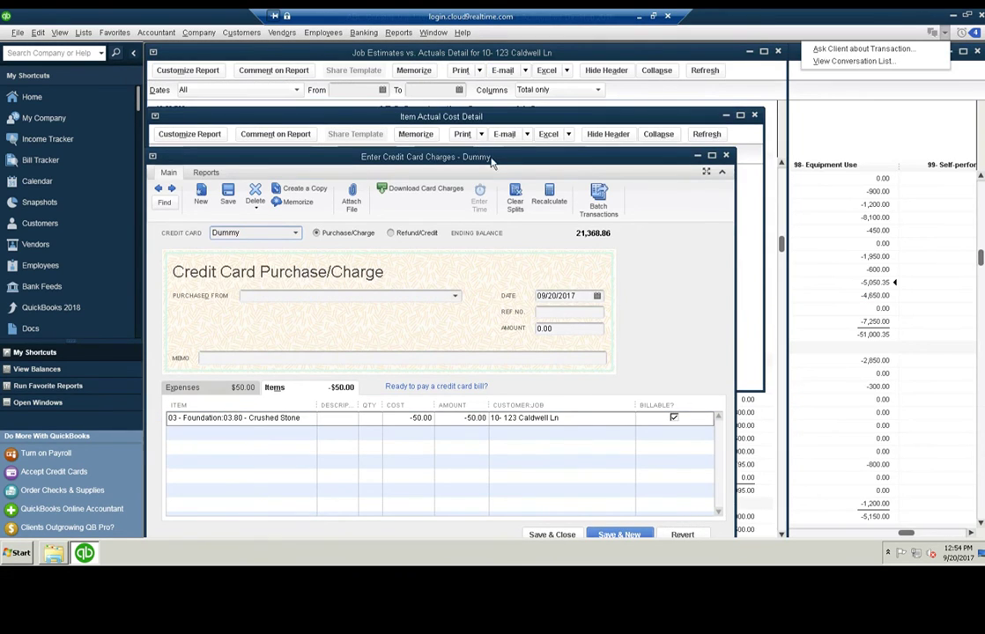
Search for transactions with amount exactly 2,159.28 and open the Caldwell Ln check
{"action": "left_click", "coordinate": [39, 32]}
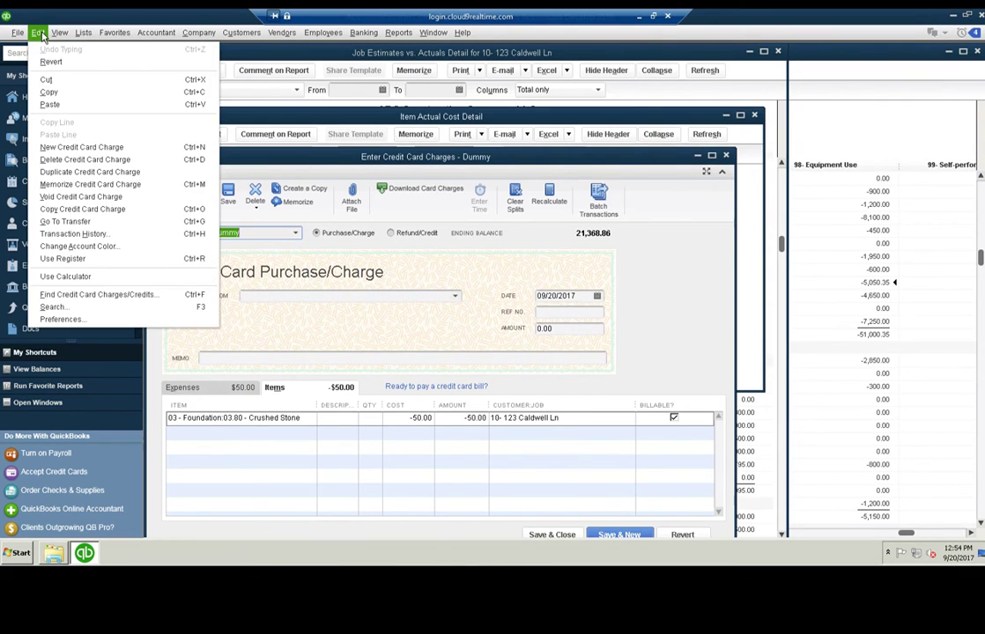
{"action": "left_click", "coordinate": [118, 295]}
{"action": "left_click", "coordinate": [394, 192]}
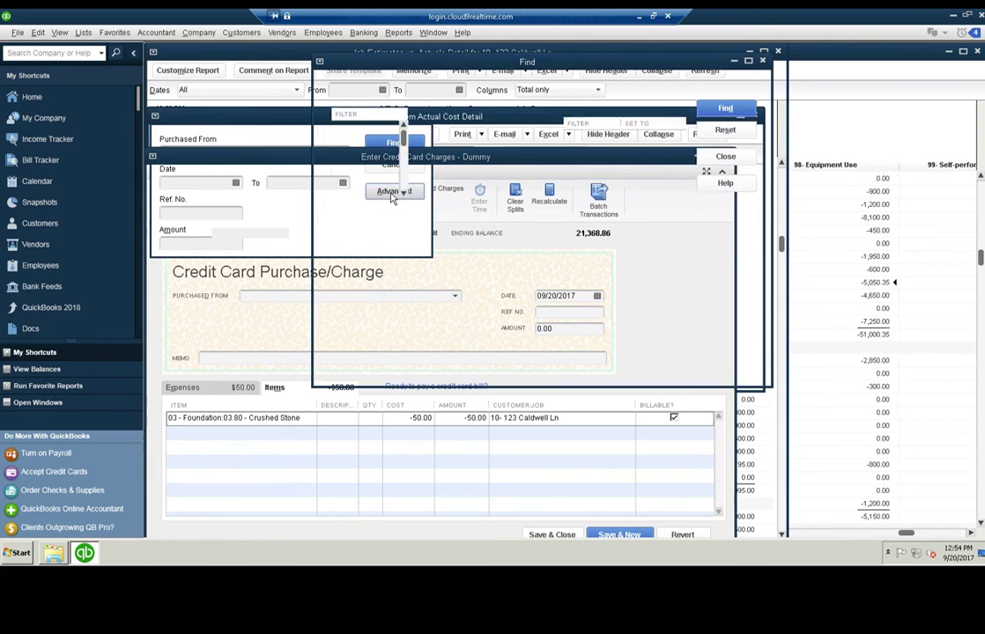
{"action": "left_click", "coordinate": [362, 156]}
{"action": "left_click", "coordinate": [421, 147]}
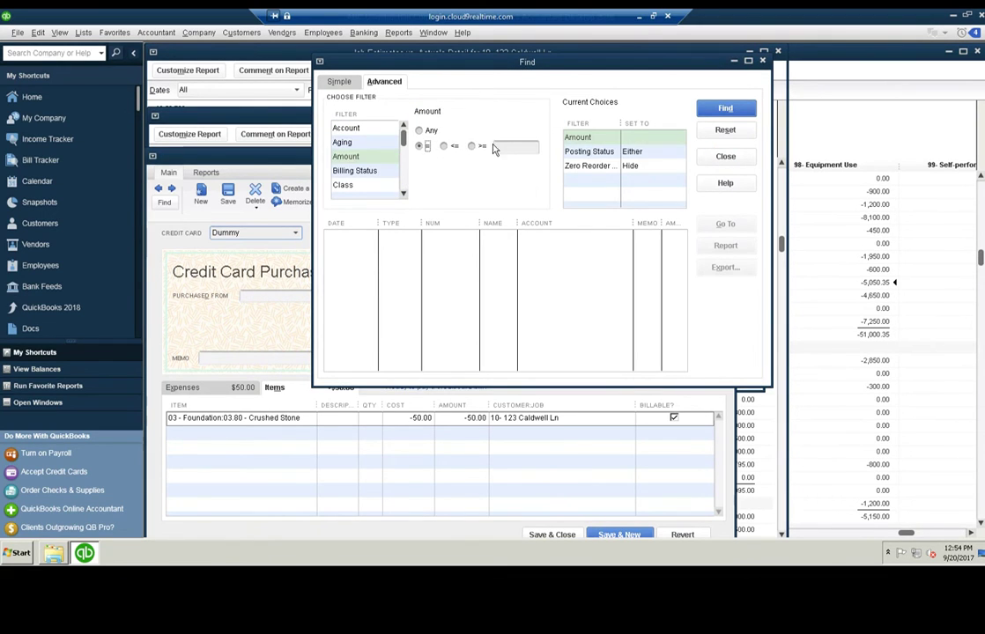
{"action": "type", "text": "2,1"}
{"action": "type", "text": "59.28"}
{"action": "key", "text": "Return"}
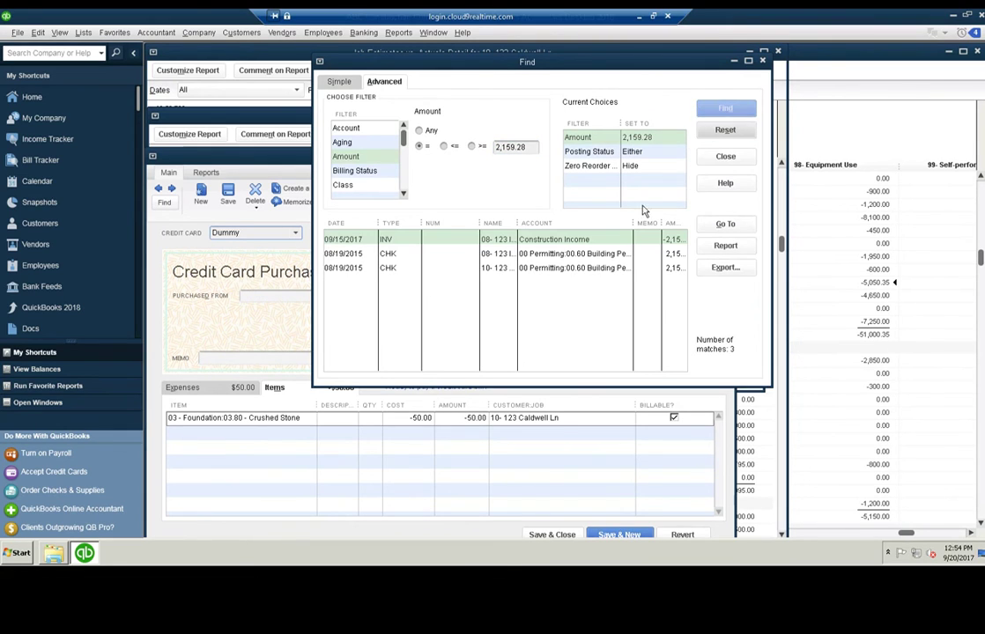
{"action": "double_click", "coordinate": [496, 269]}
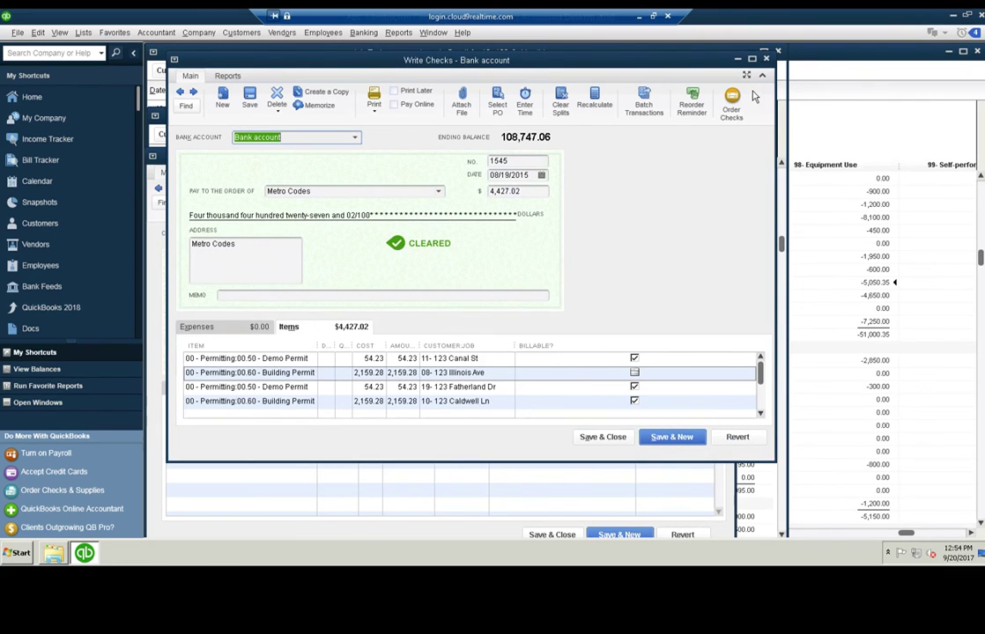
Make check 1545's Caldwell Ln Building Permit line billable and record the change
{"action": "left_click", "coordinate": [752, 59]}
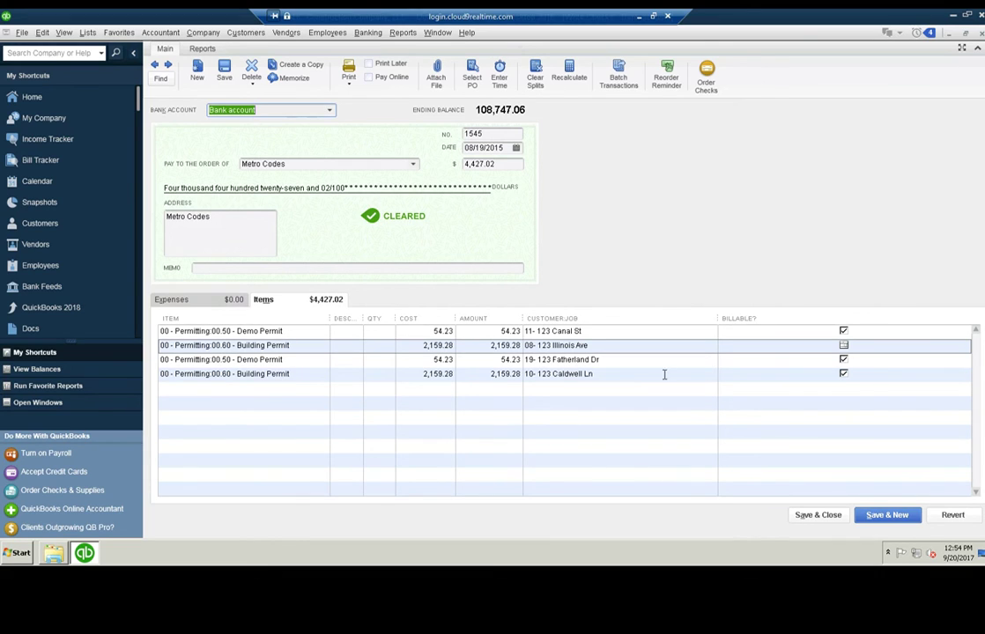
{"action": "left_click", "coordinate": [843, 373]}
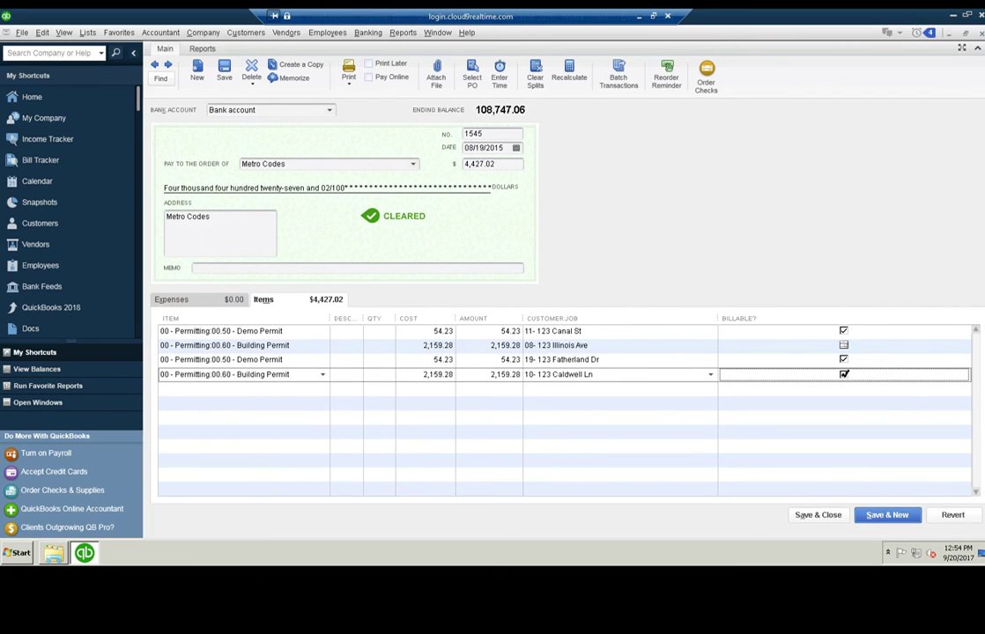
{"action": "left_click", "coordinate": [977, 47]}
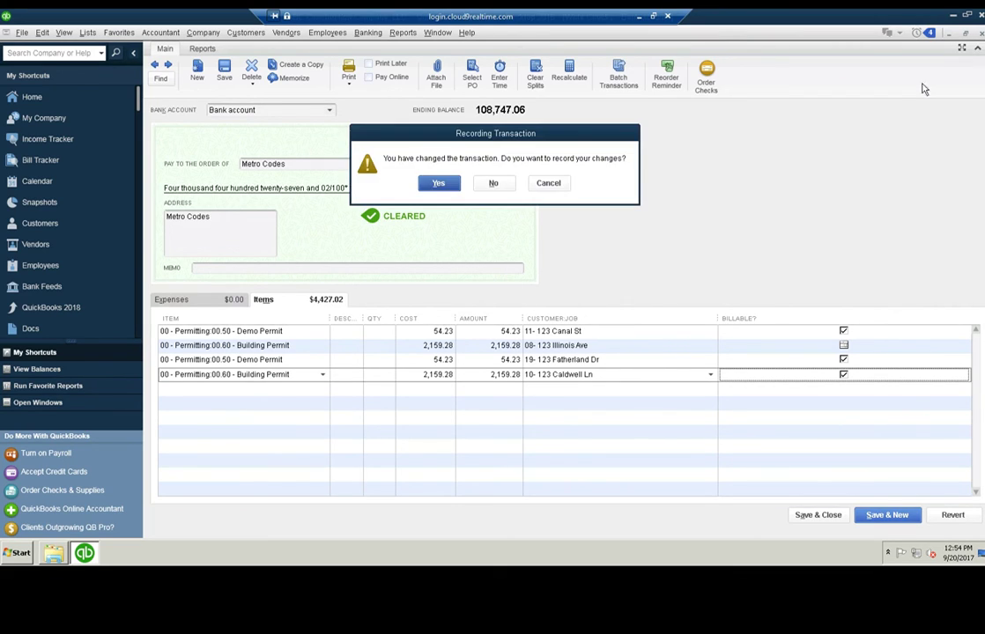
{"action": "left_click", "coordinate": [438, 182]}
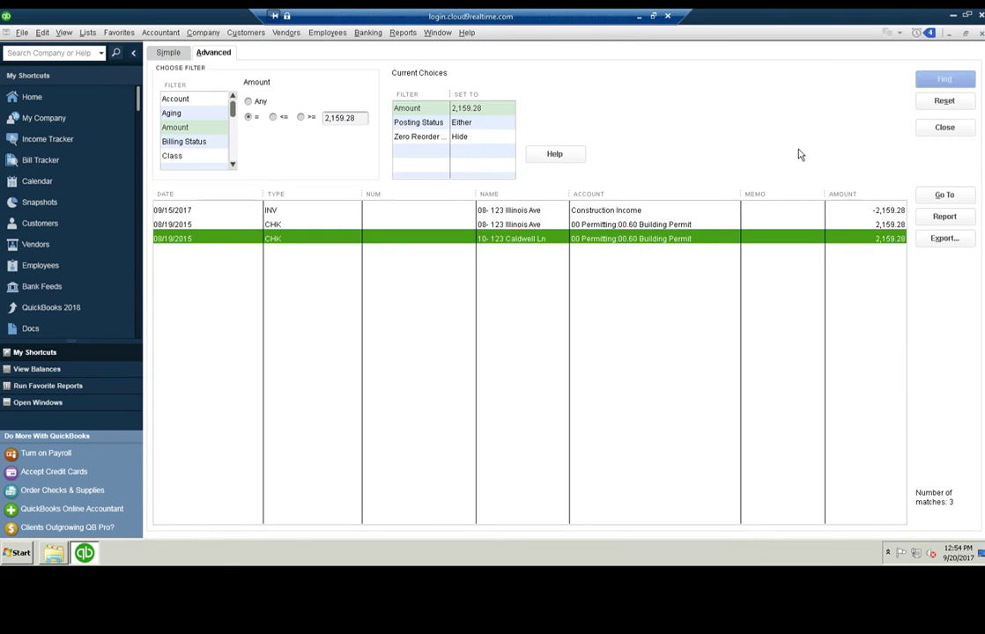
Close the search results and bring the Caldwell Ln invoice back to front
{"action": "left_click", "coordinate": [940, 128]}
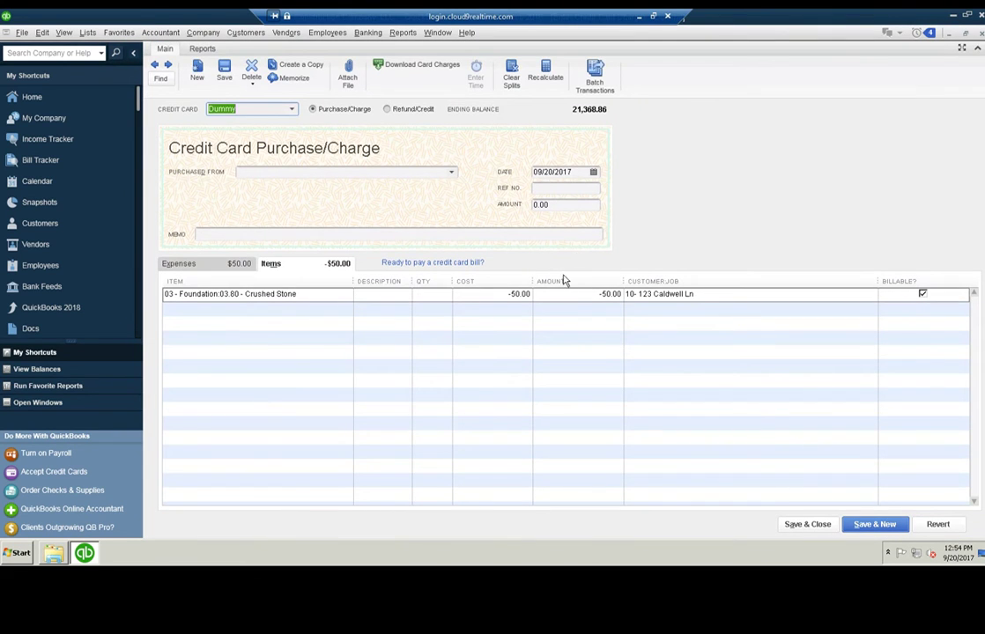
{"action": "left_click", "coordinate": [437, 33]}
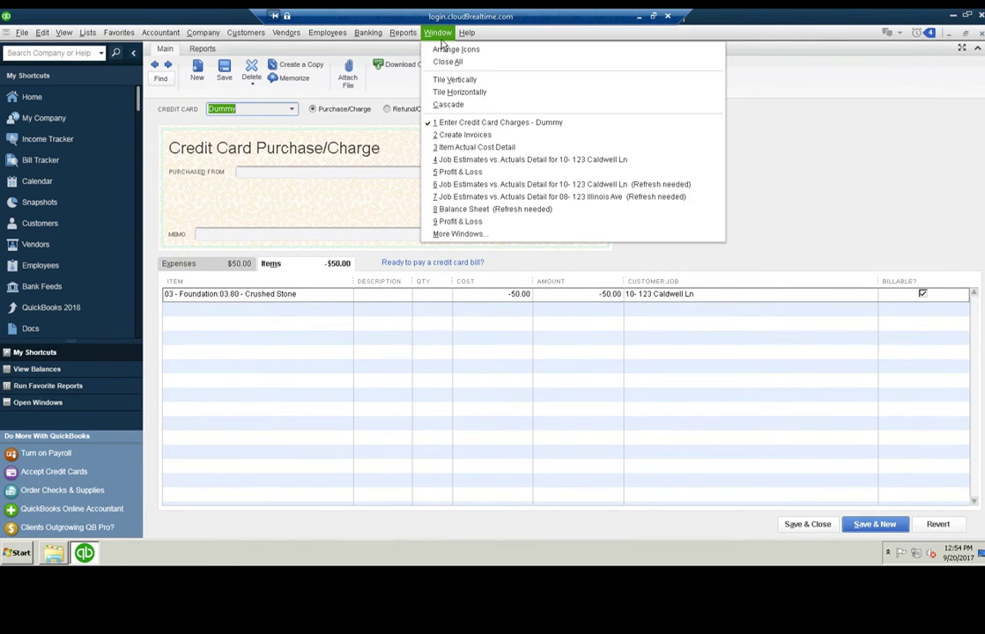
{"action": "left_click", "coordinate": [467, 136]}
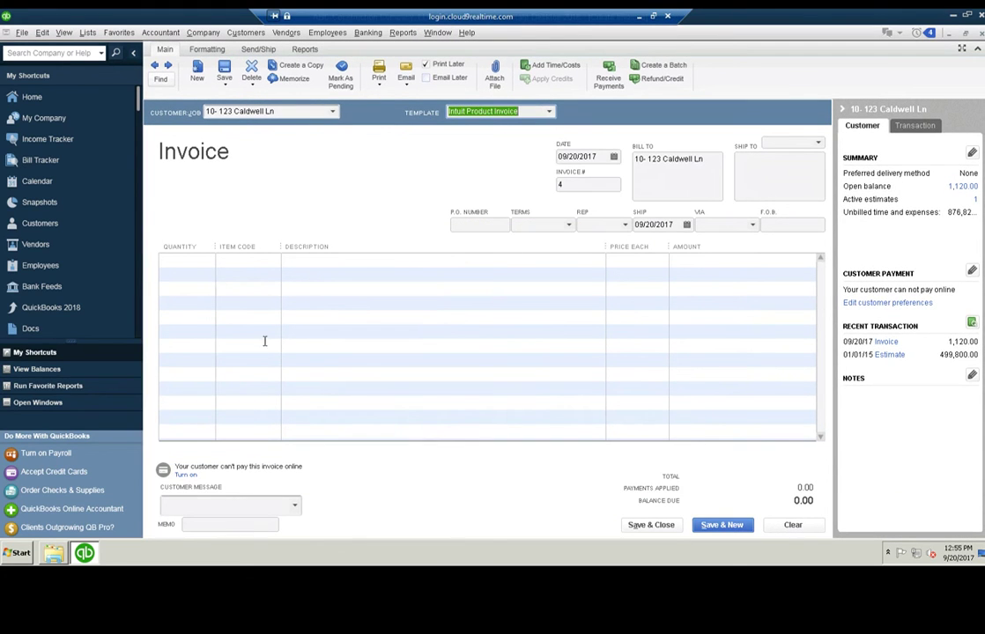
Discard the unrecorded Caldwell invoice and start a fresh blank invoice
{"action": "left_click", "coordinate": [295, 112]}
{"action": "key", "text": "Tab"}
{"action": "key", "text": "Tab"}
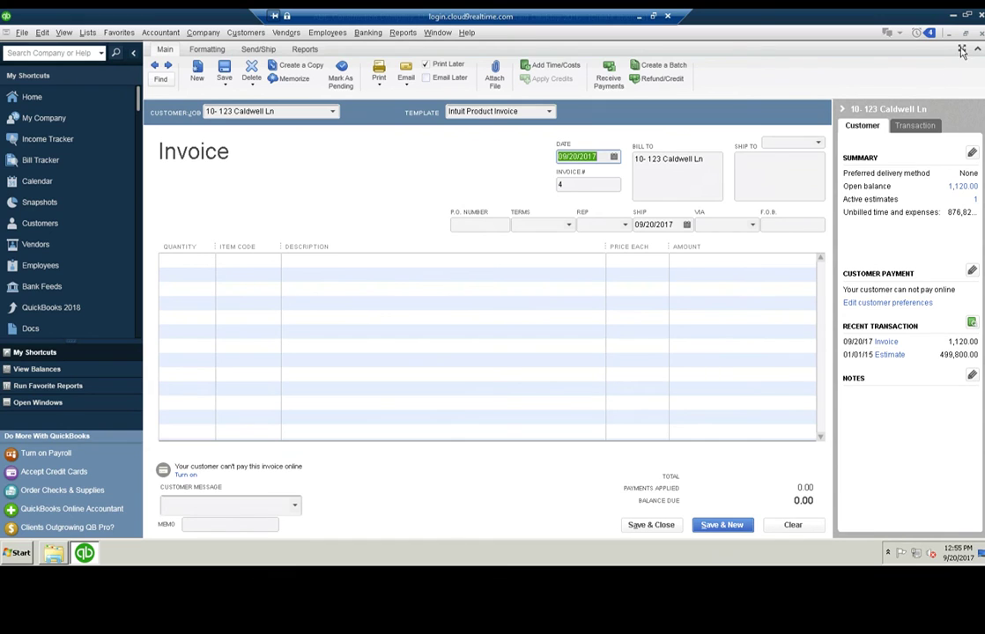
{"action": "key", "text": "Escape"}
{"action": "left_click", "coordinate": [493, 183]}
{"action": "left_click", "coordinate": [236, 36]}
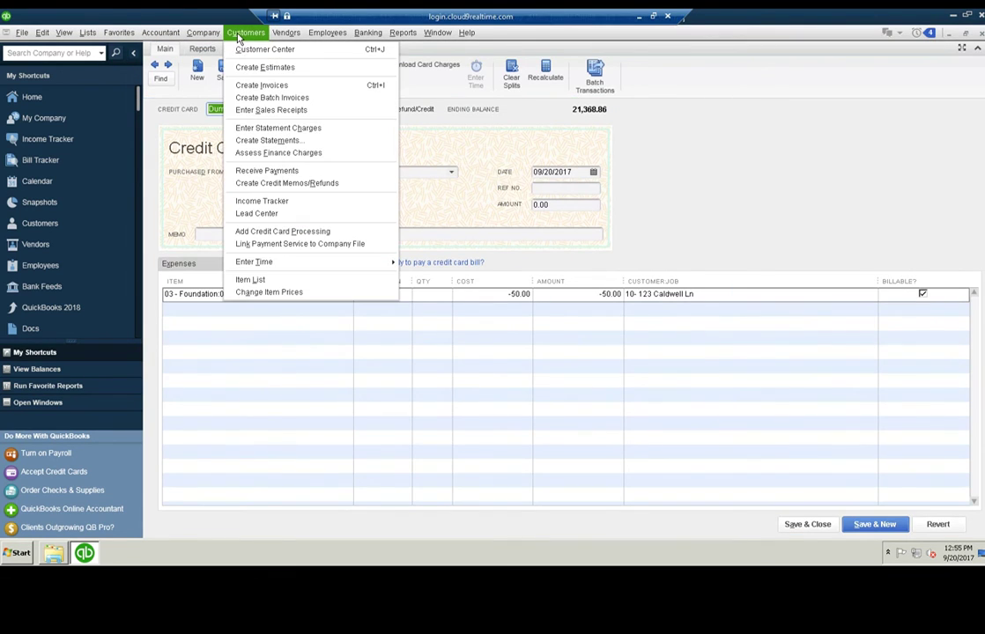
{"action": "left_click", "coordinate": [252, 86]}
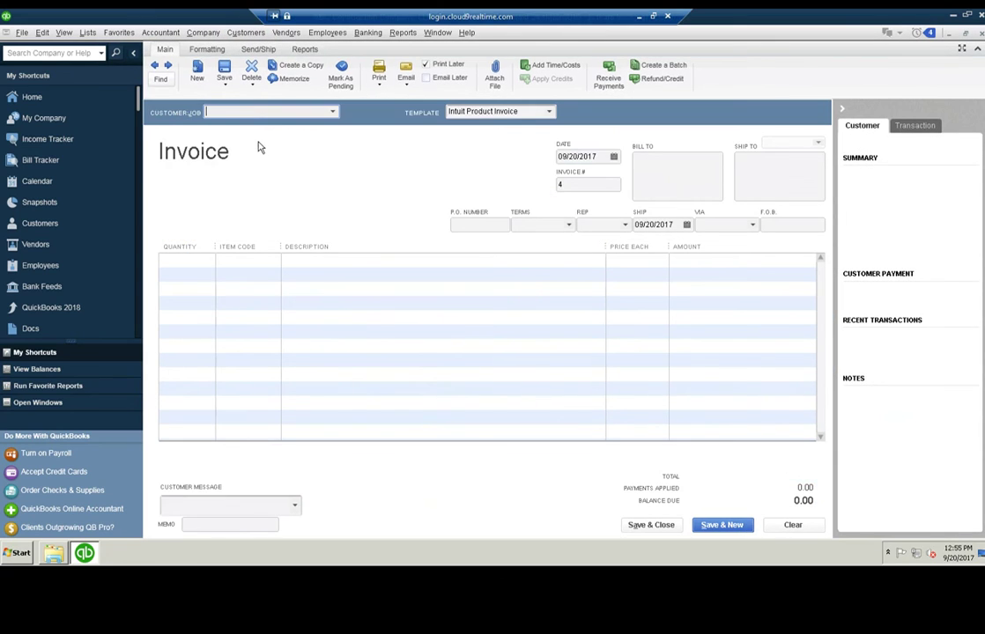
Choose 10- 123 Caldwell Ln, skip the estimate, and list its billable item costs
{"action": "type", "text": "10- 123 Caldwell Ln"}
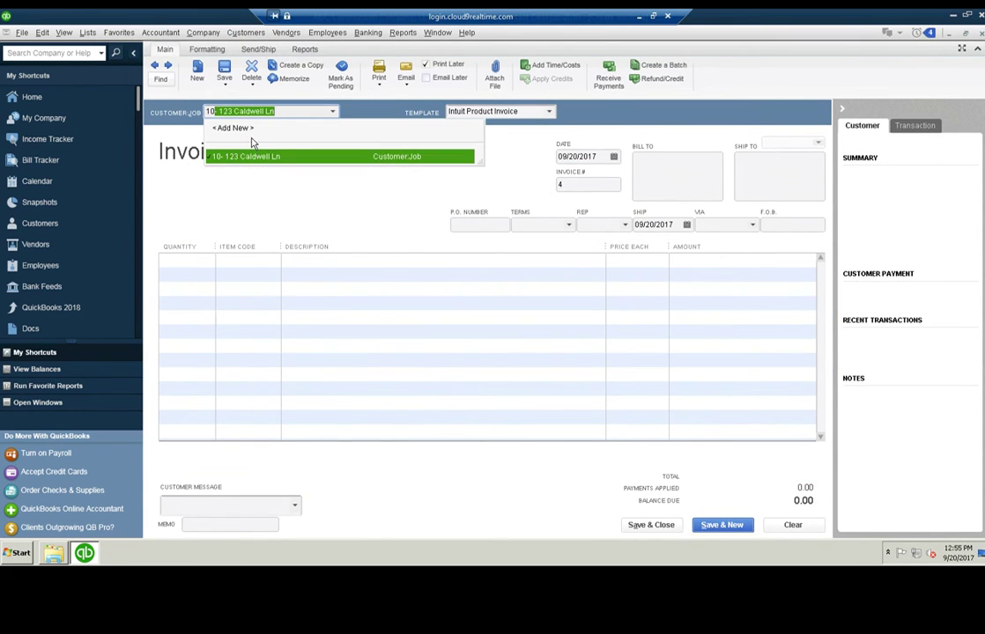
{"action": "left_click", "coordinate": [252, 155]}
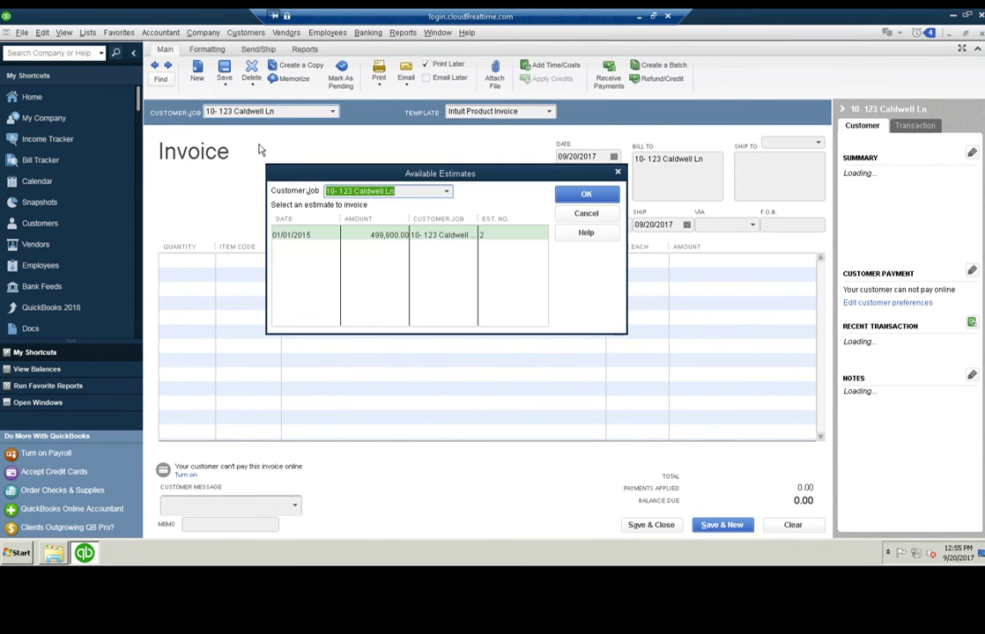
{"action": "left_click", "coordinate": [584, 194]}
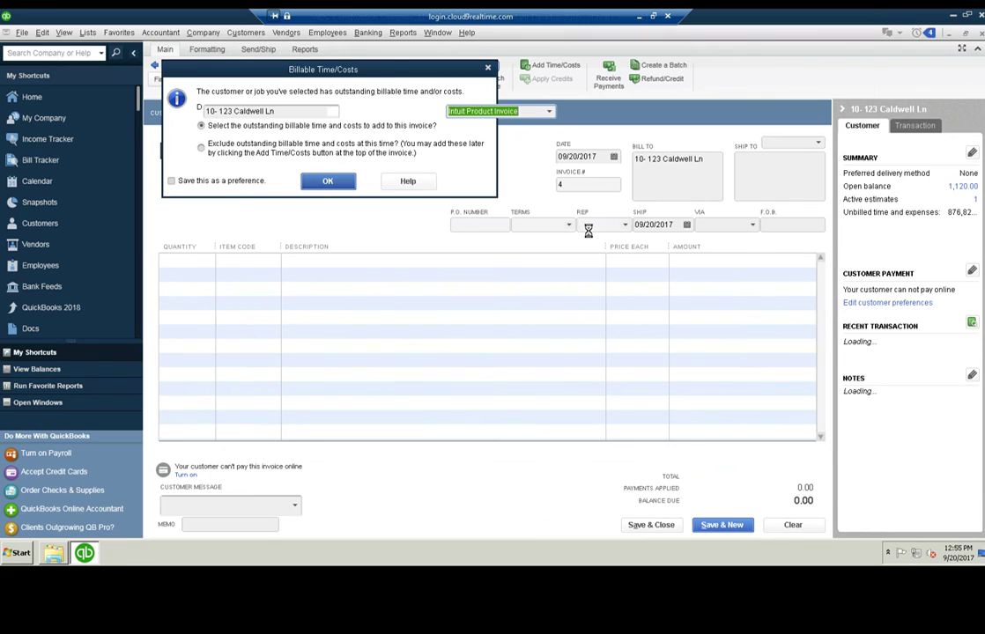
{"action": "key", "text": "Return"}
{"action": "left_click", "coordinate": [548, 143]}
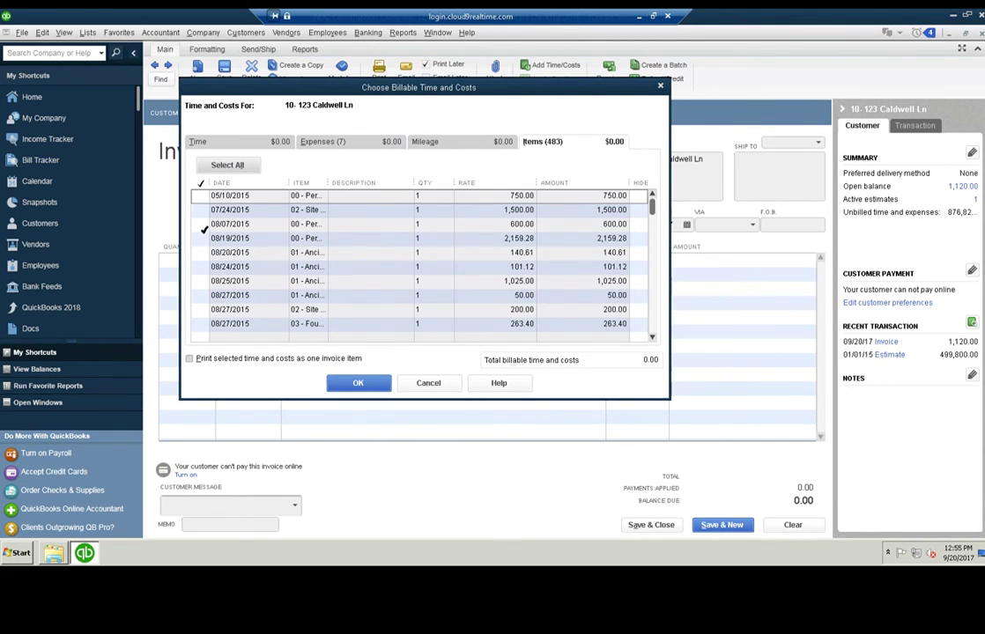
Add the 600.00, 2,159.28 and 140.61 item costs to the invoice
{"action": "left_click", "coordinate": [201, 224]}
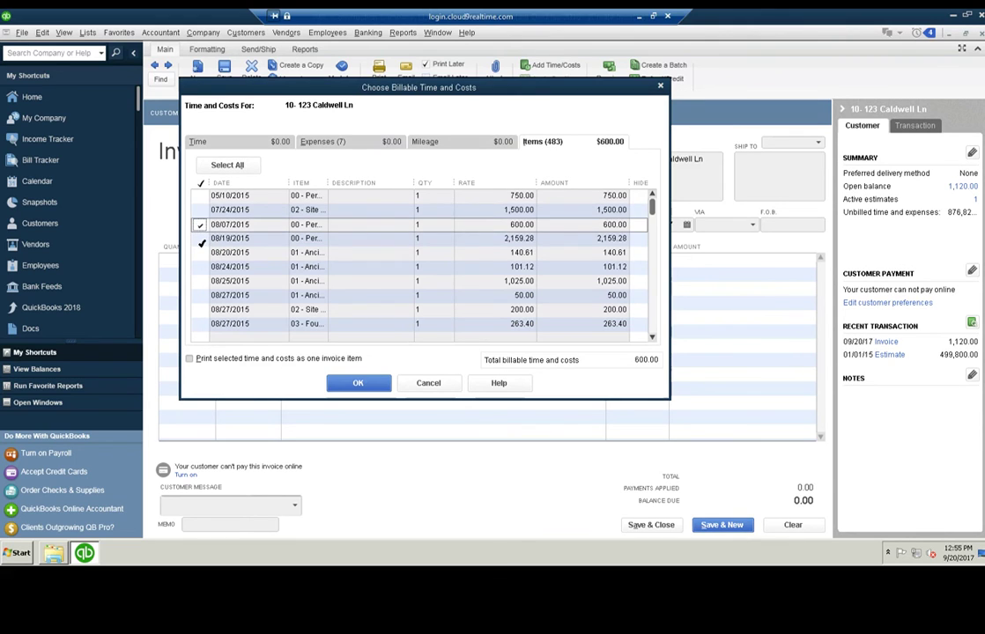
{"action": "left_click", "coordinate": [202, 239]}
{"action": "left_click", "coordinate": [202, 255]}
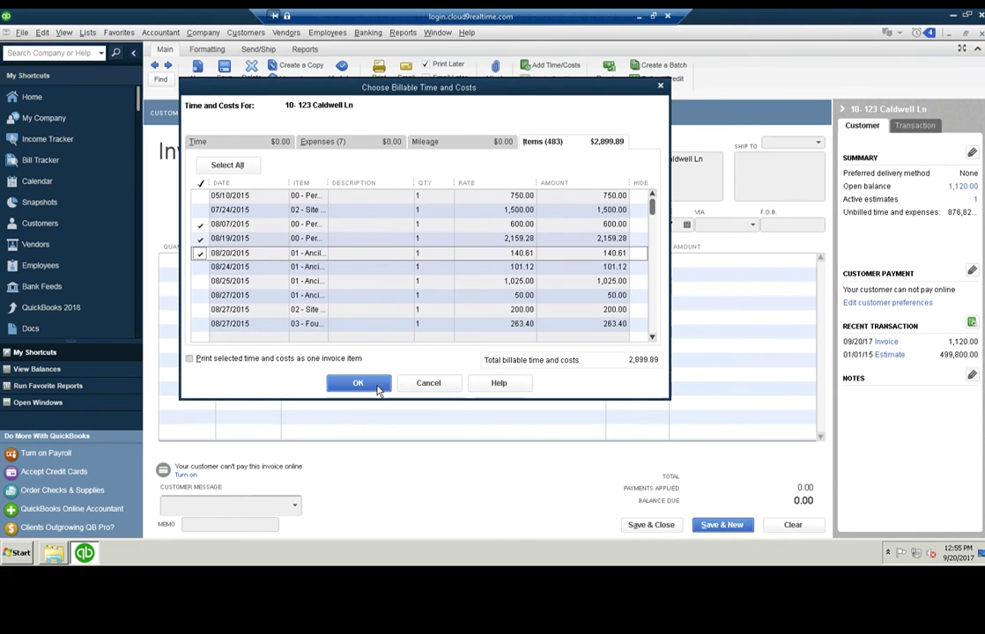
{"action": "left_click", "coordinate": [359, 384]}
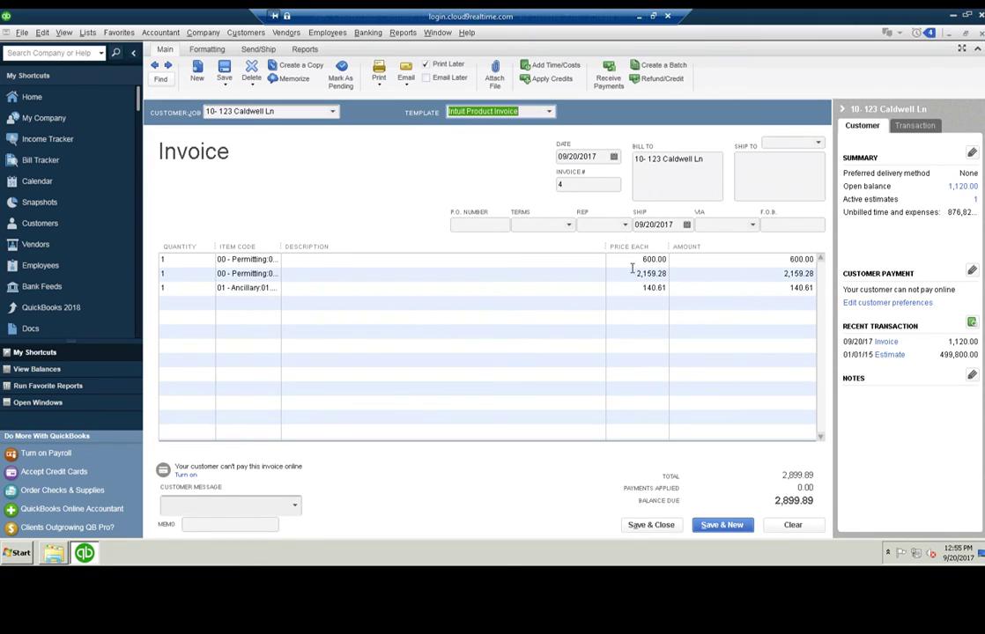
Delete the 2,159.28 permitting line and save invoice 4 at 740.61
{"action": "left_click", "coordinate": [565, 276]}
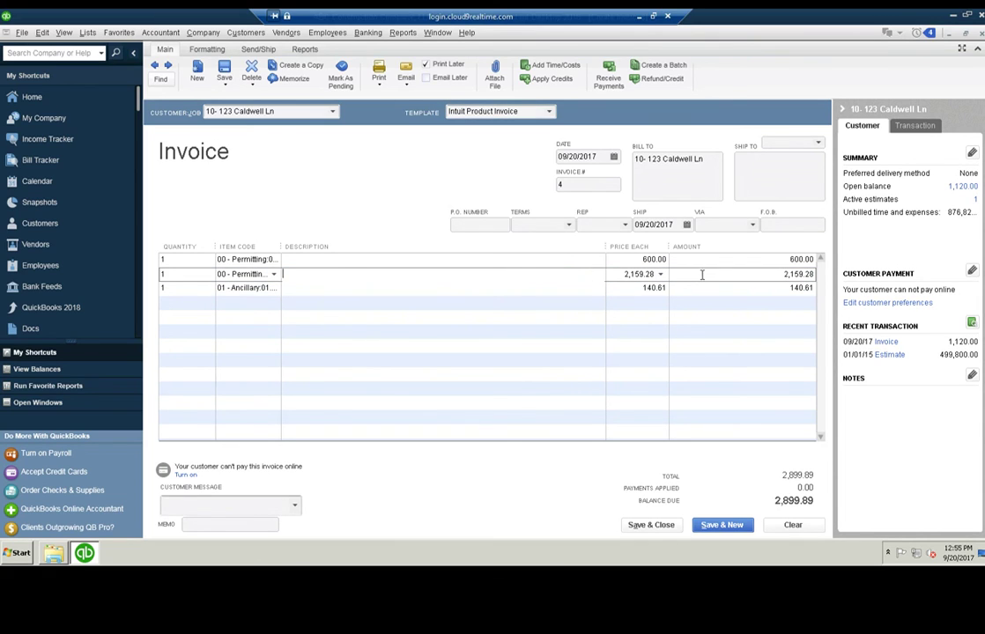
{"action": "left_click", "coordinate": [223, 70]}
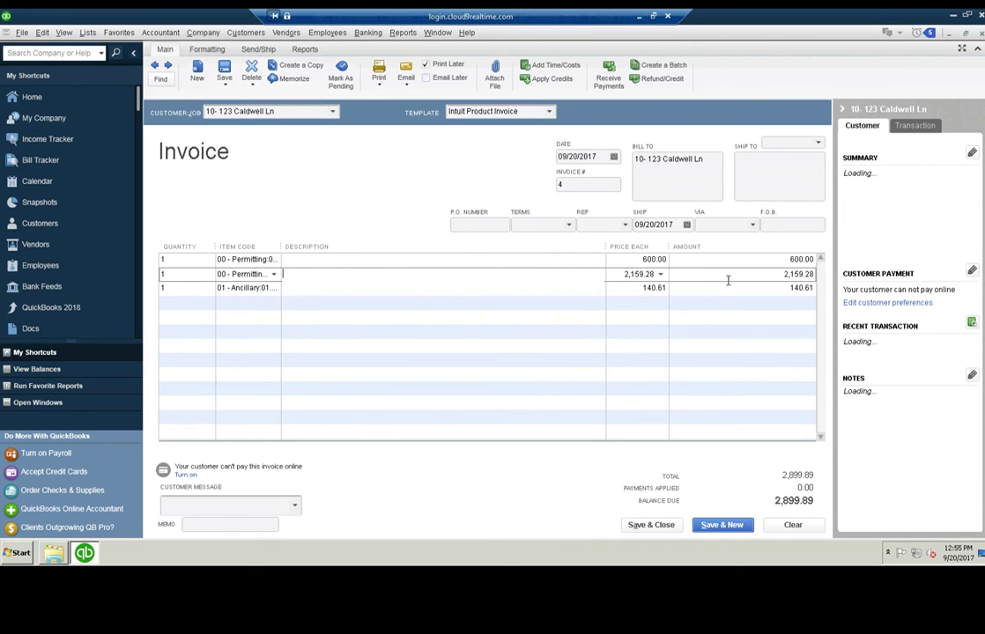
{"action": "right_click", "coordinate": [584, 276]}
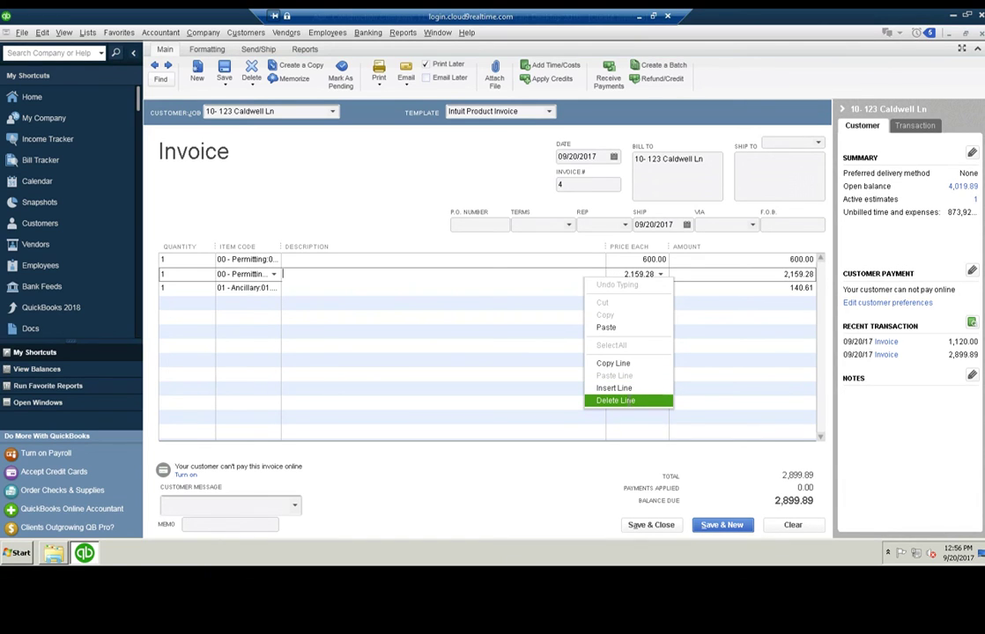
{"action": "left_click", "coordinate": [617, 401]}
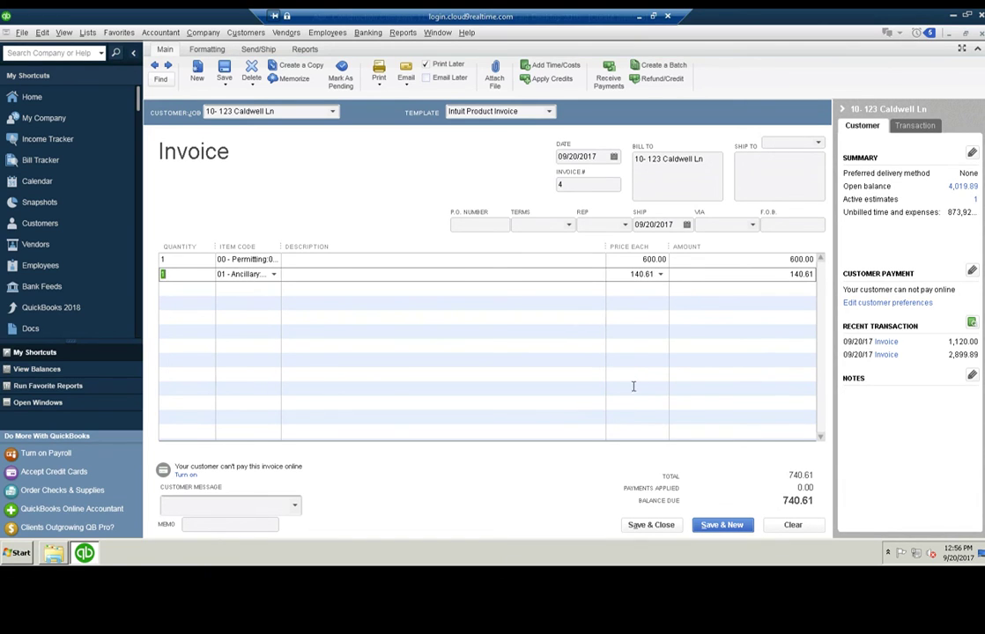
{"action": "left_click", "coordinate": [651, 525]}
{"action": "left_click", "coordinate": [439, 183]}
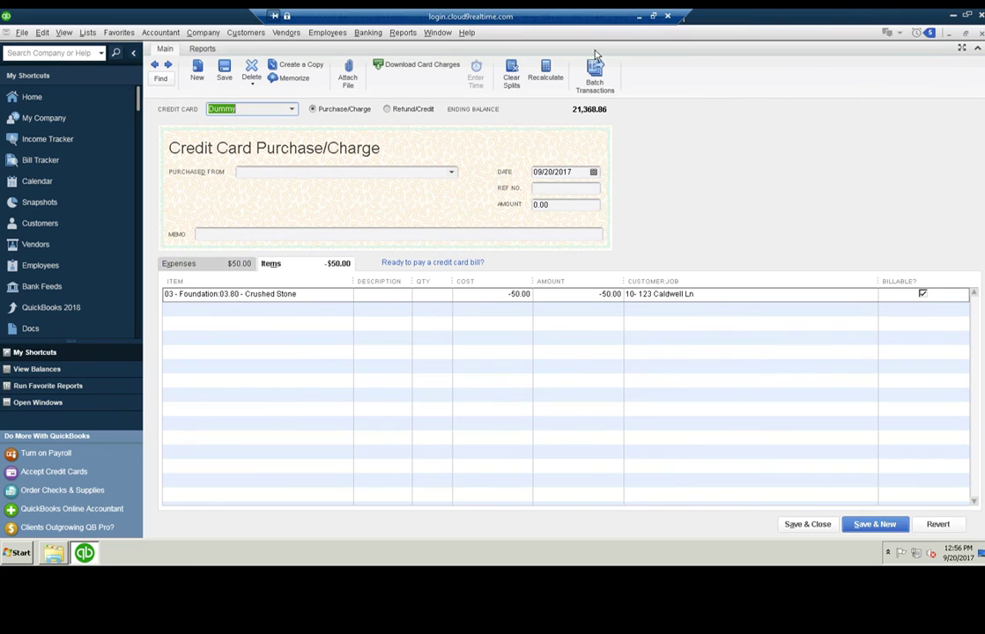
Find transactions of exactly 2,159.28 and reopen check 1545 to Metro Codes
{"action": "left_click", "coordinate": [41, 32]}
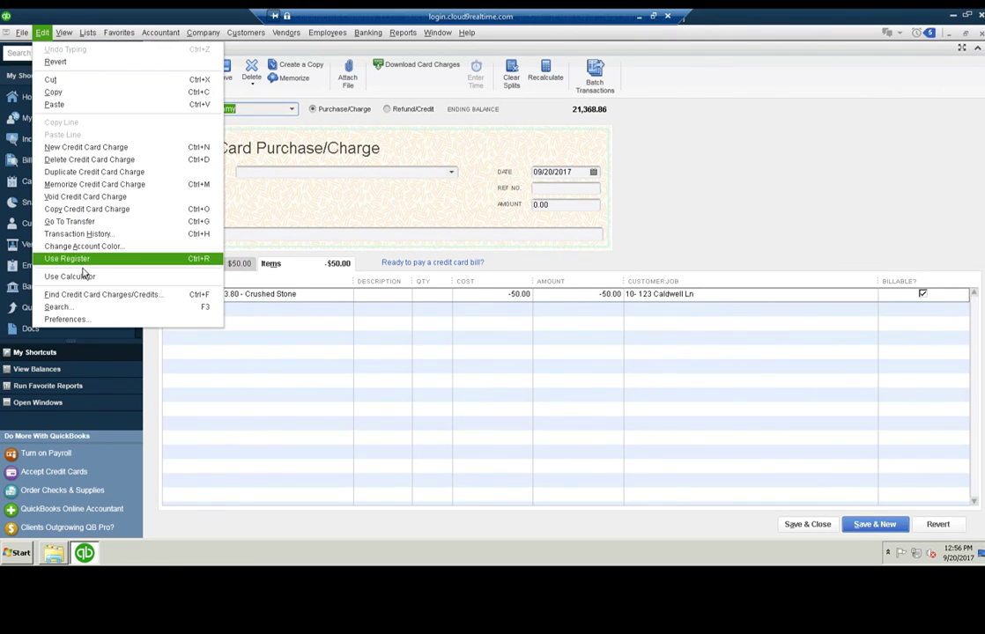
{"action": "left_click", "coordinate": [87, 296]}
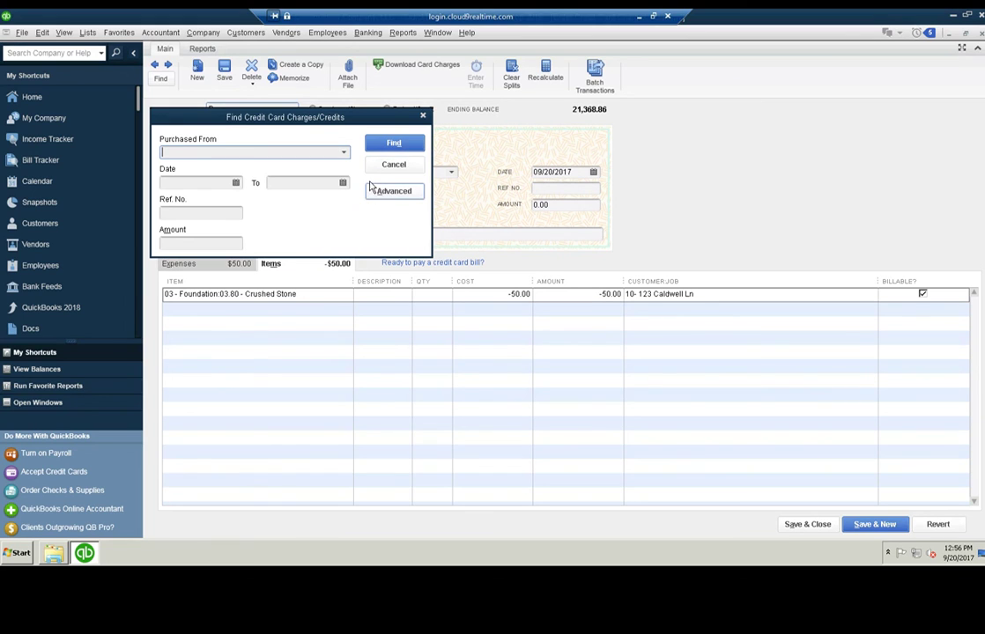
{"action": "left_click", "coordinate": [395, 192]}
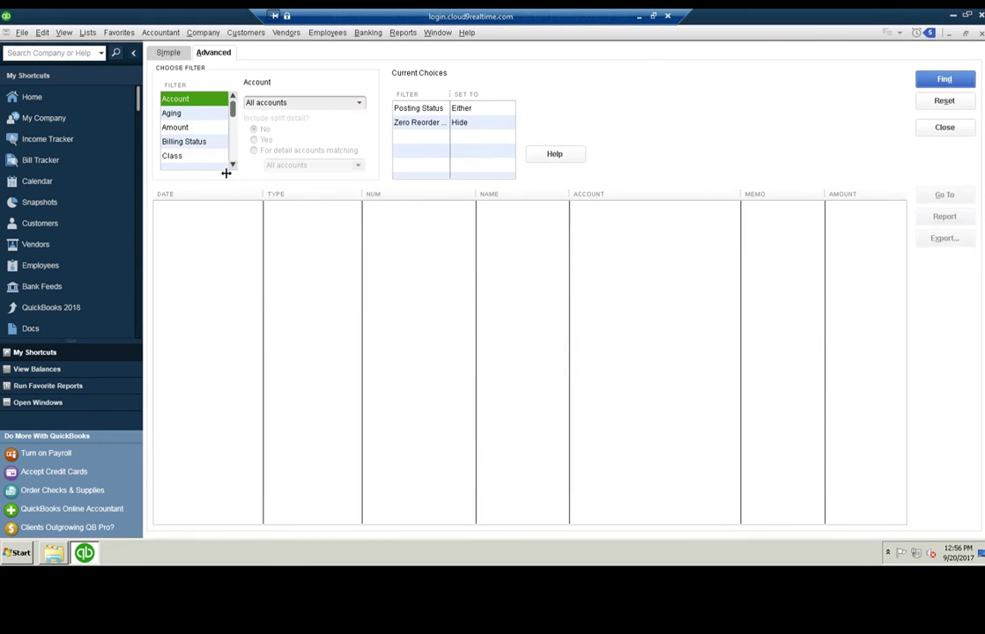
{"action": "left_click", "coordinate": [175, 126]}
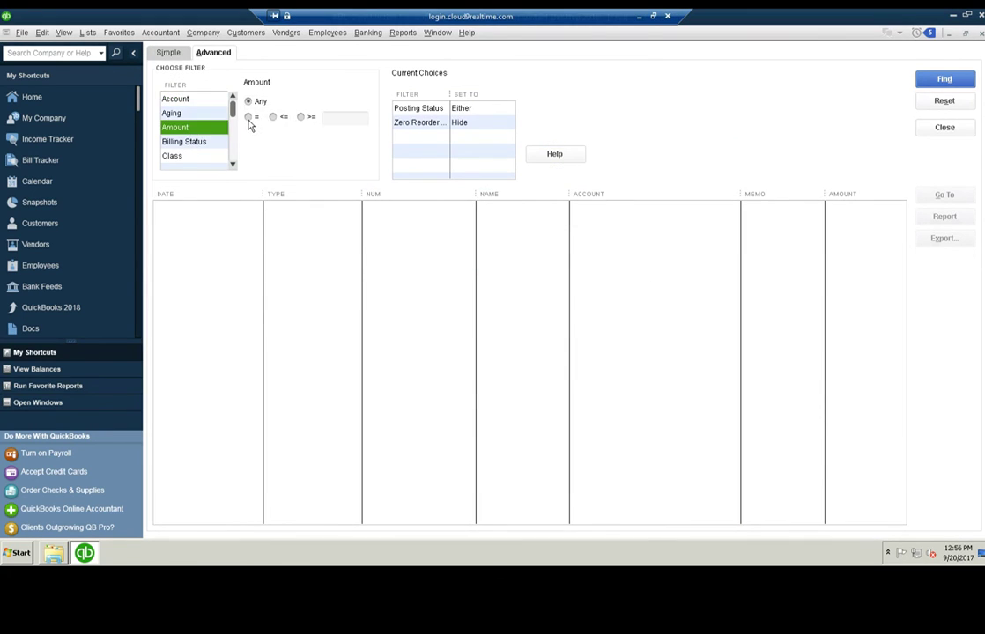
{"action": "left_click", "coordinate": [248, 116]}
{"action": "left_click", "coordinate": [336, 116]}
{"action": "type", "text": "2,1"}
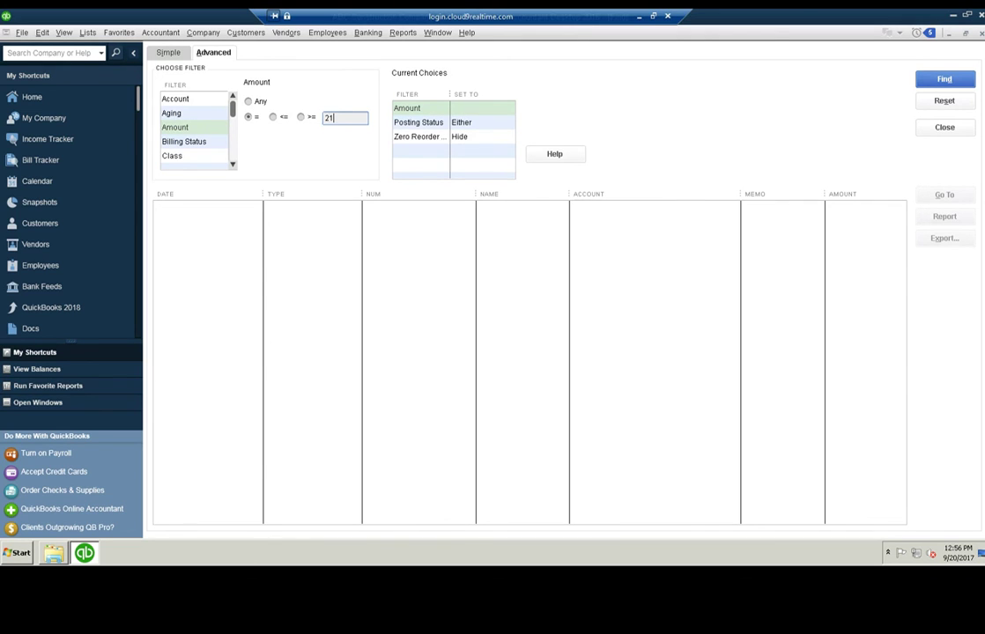
{"action": "type", "text": "59.28"}
{"action": "left_click", "coordinate": [917, 79]}
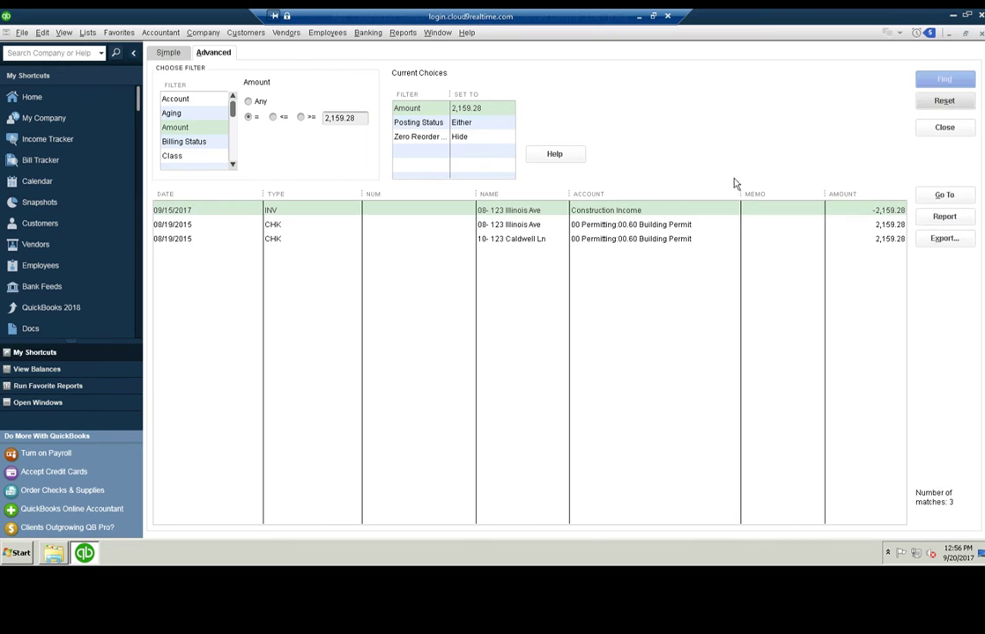
{"action": "double_click", "coordinate": [606, 238]}
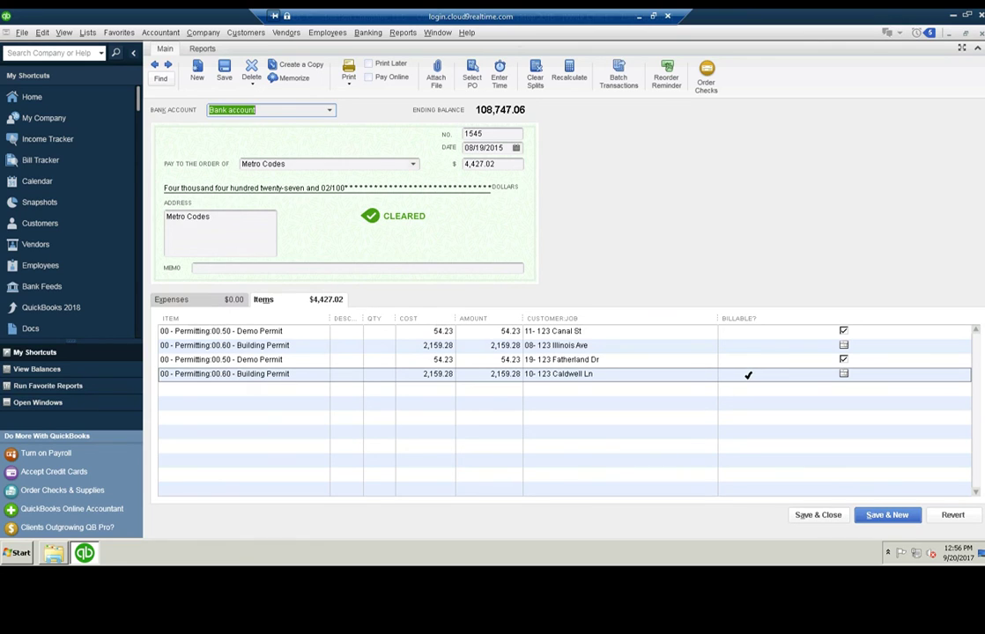
Mark the 2,159.28 Caldwell permit line billable and confirm the already-billed warning
{"action": "left_click", "coordinate": [843, 375]}
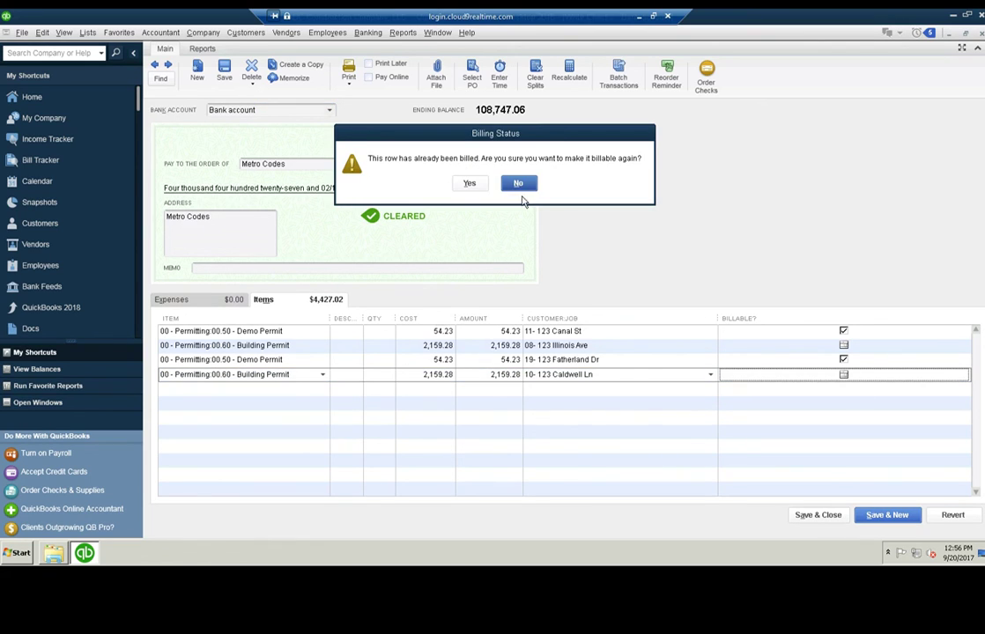
{"action": "left_click", "coordinate": [469, 183]}
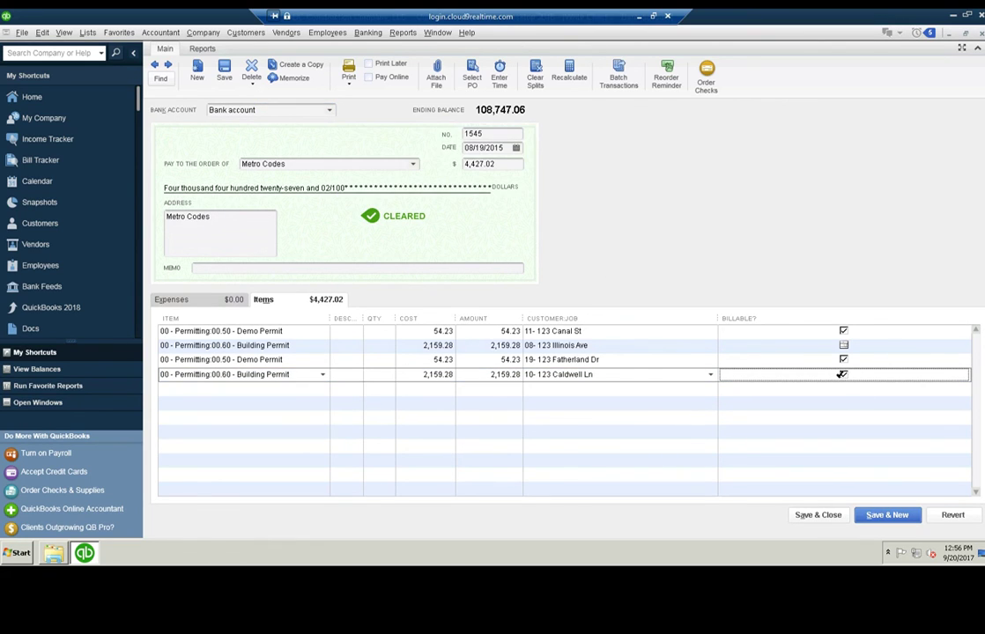